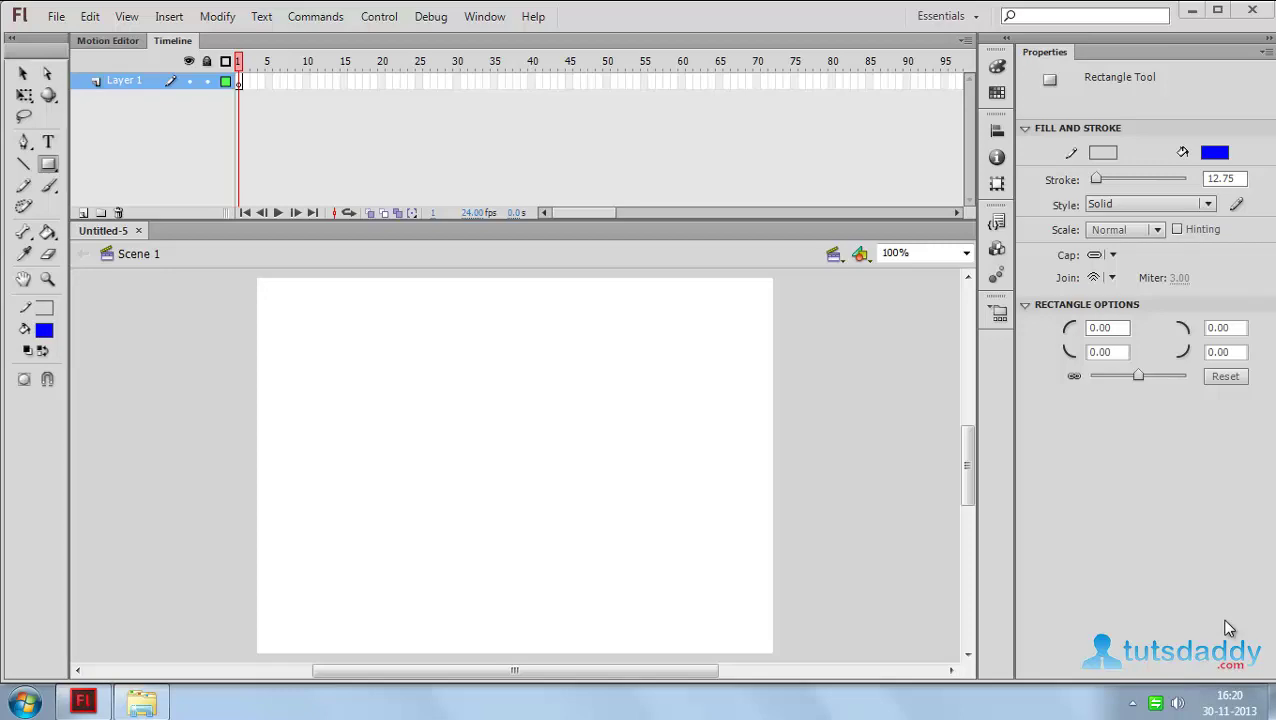
- Show the grid on the stage
left_click(126, 16)
mouse_move(166, 234)
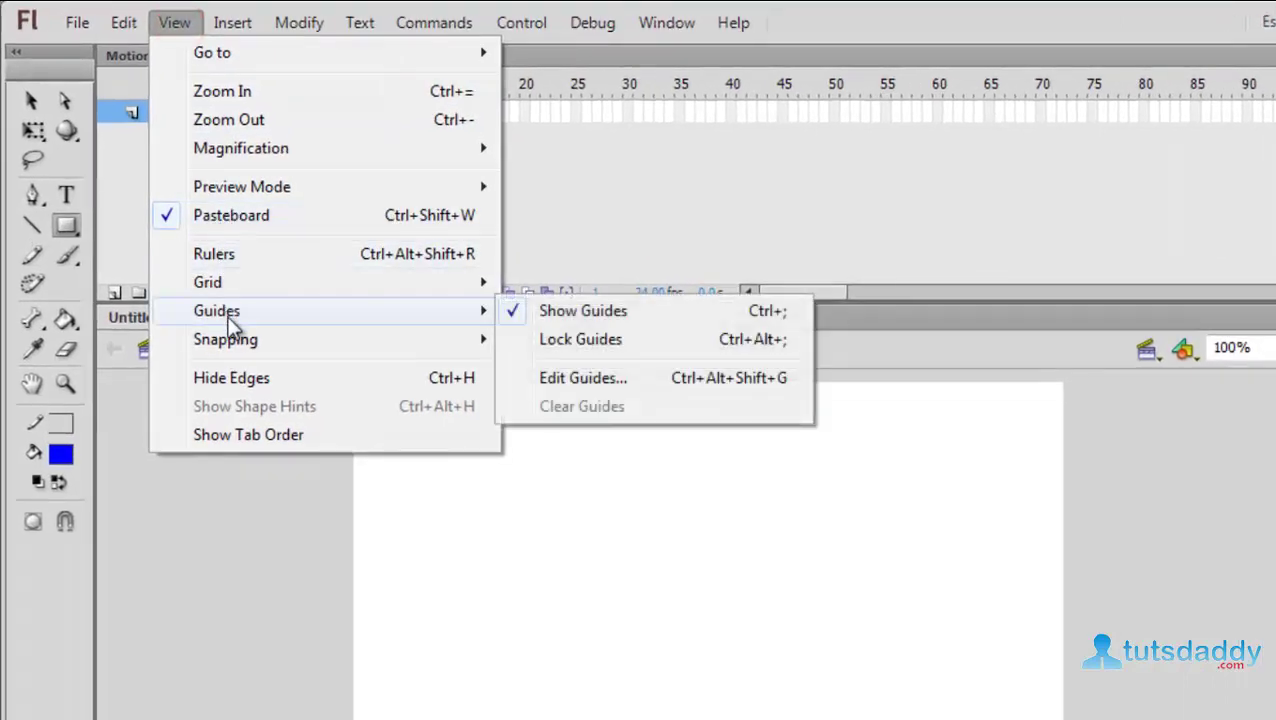
mouse_move(234, 284)
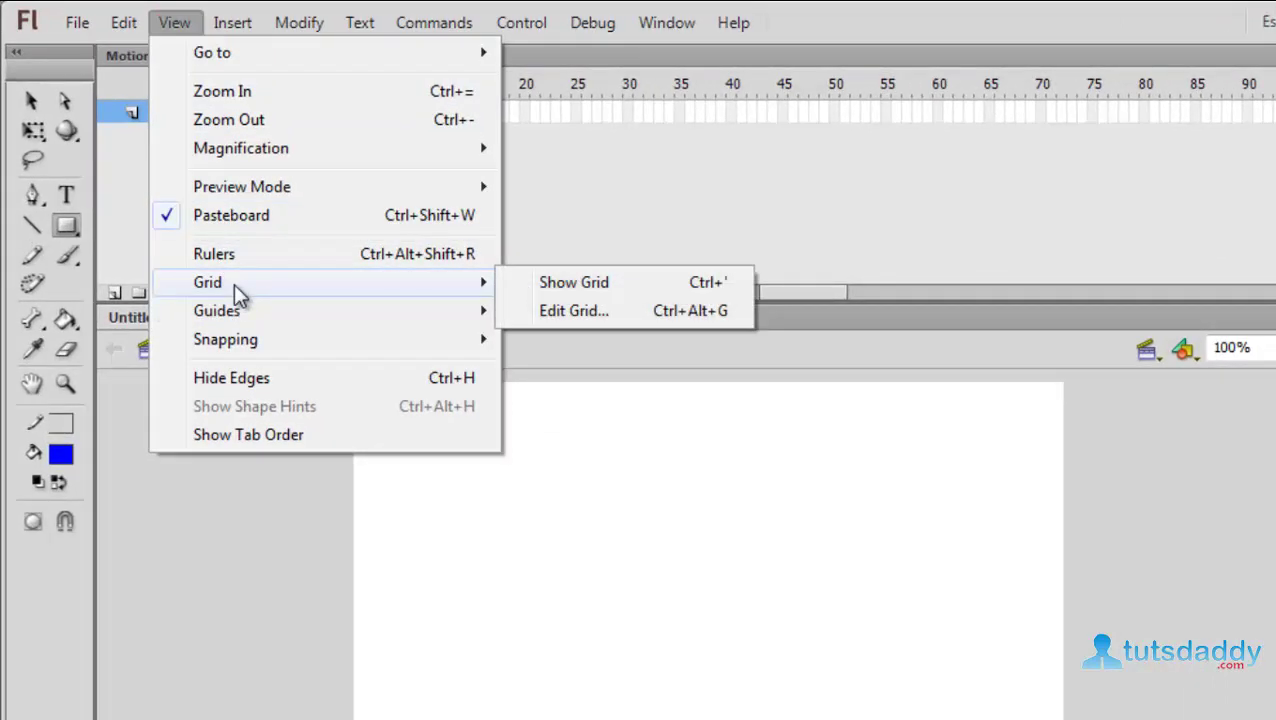
left_click(597, 290)
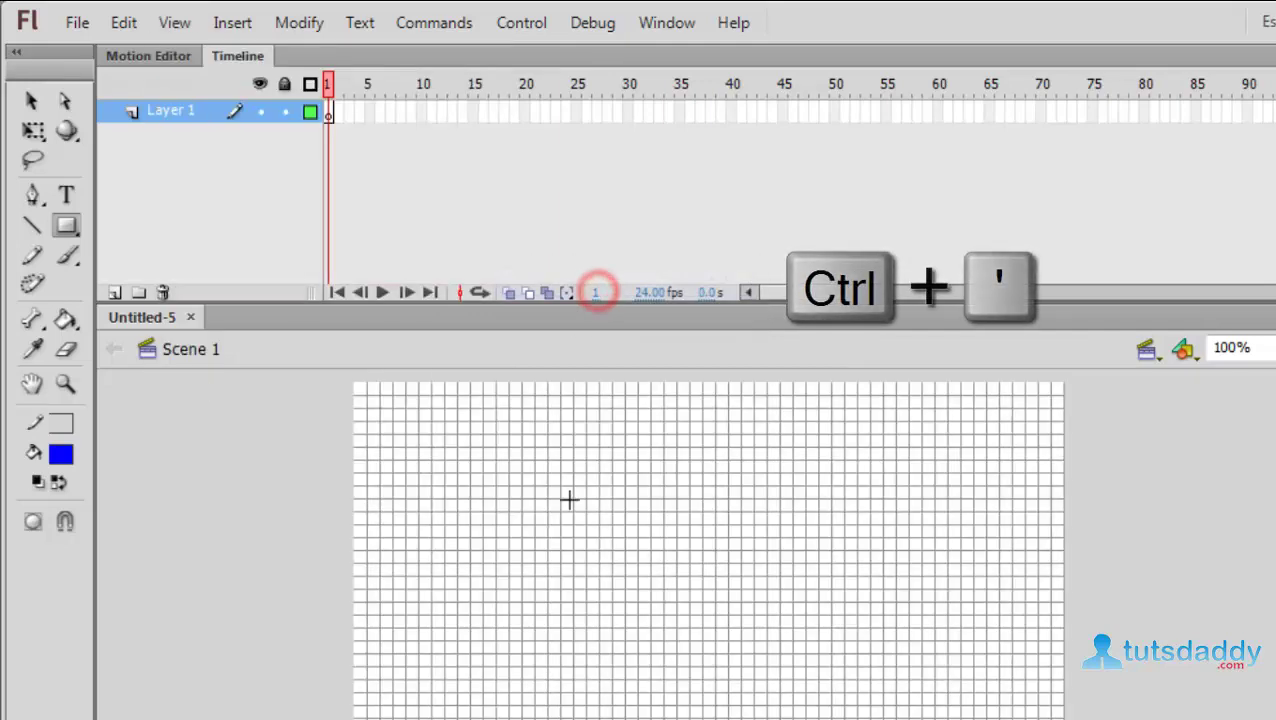
- With snapping to the grid, draw a blue rectangle about 40 by 30 px in the upper-left area of the magnified stage
key("ctrl+=")
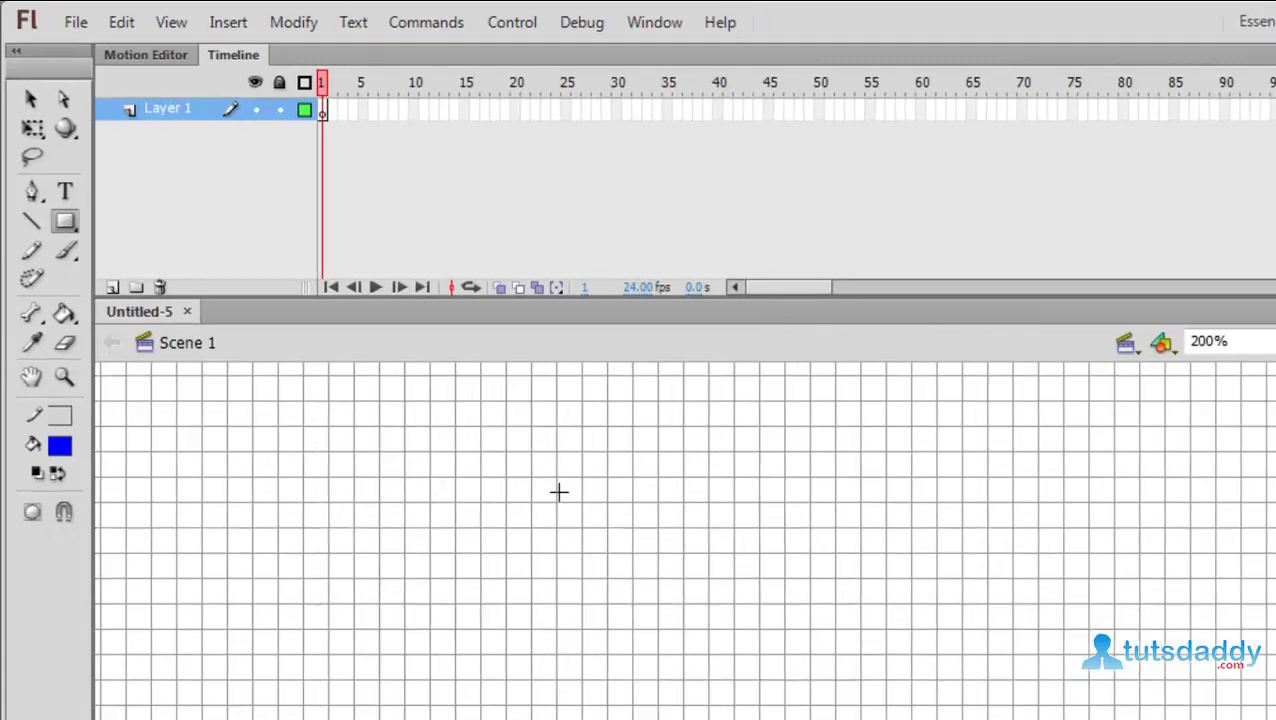
key("ctrl+=")
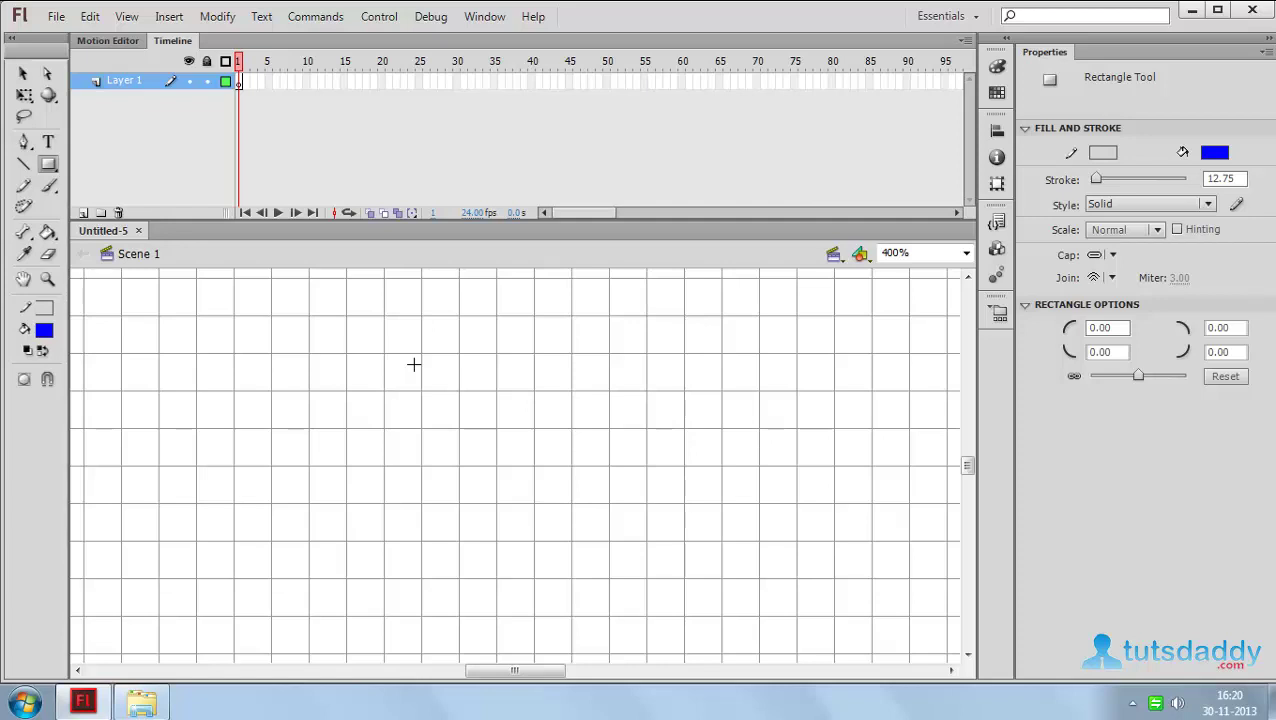
left_click(128, 17)
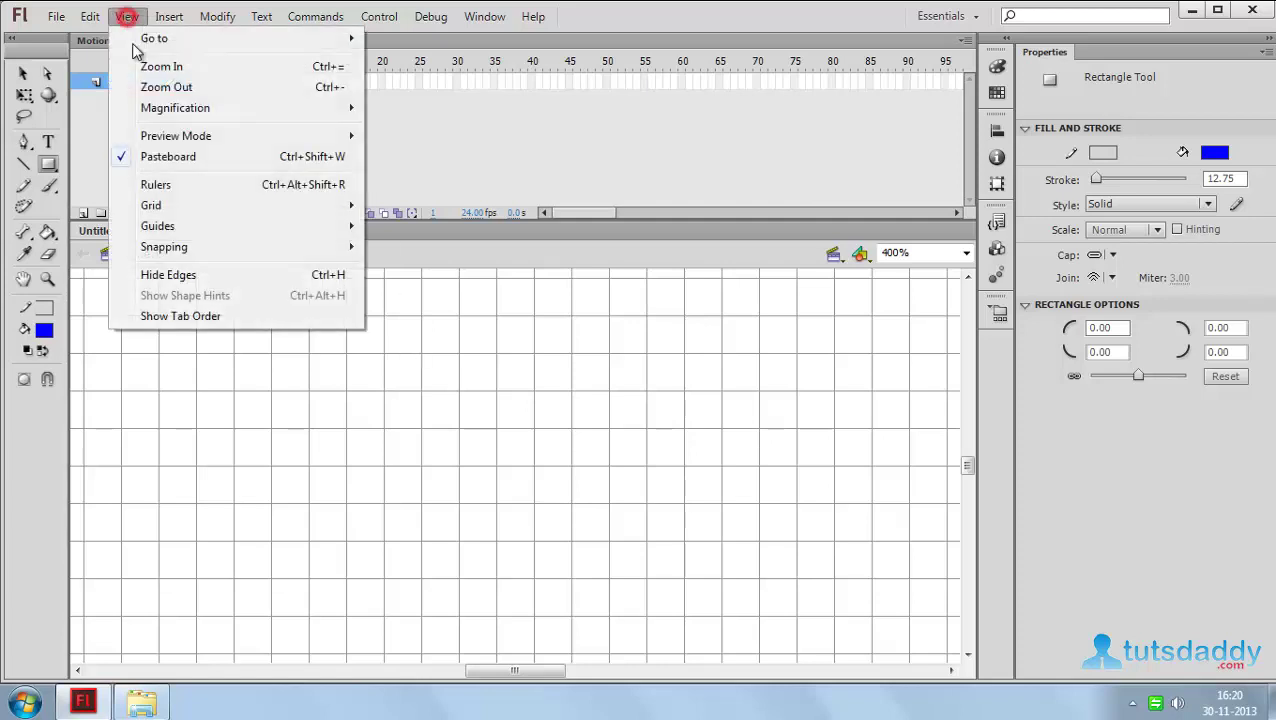
mouse_move(180, 250)
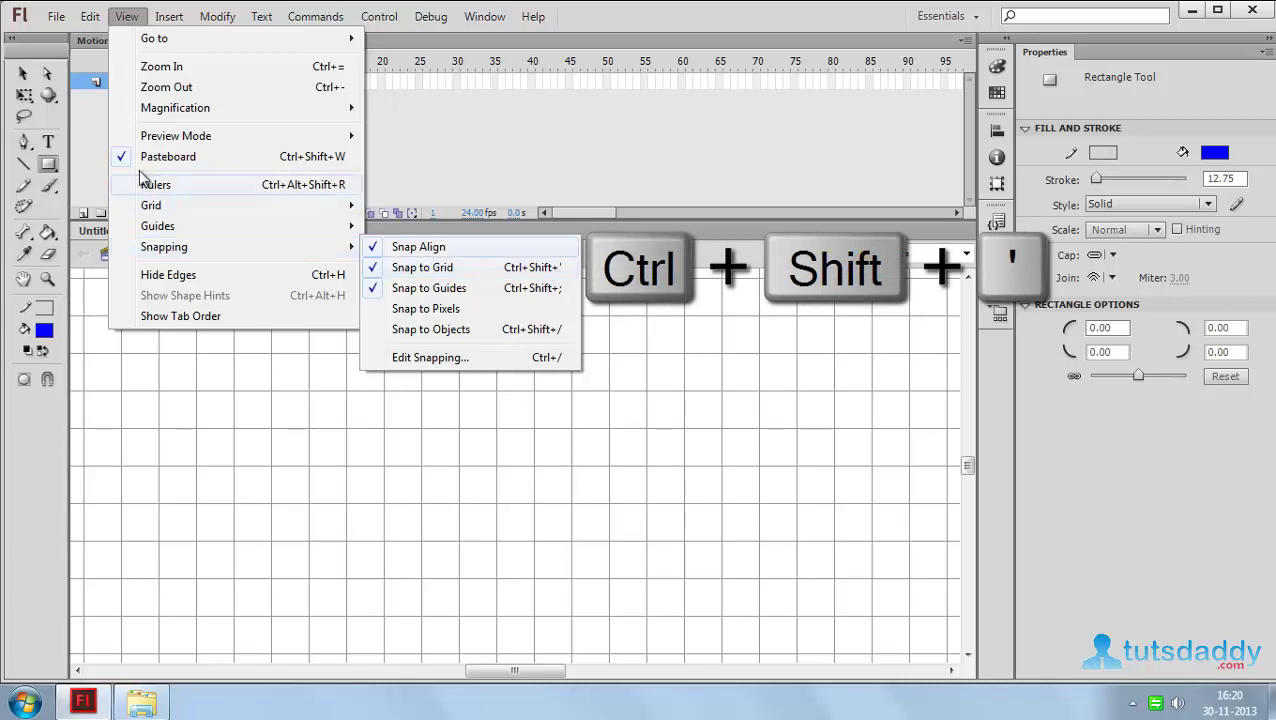
left_click(47, 164)
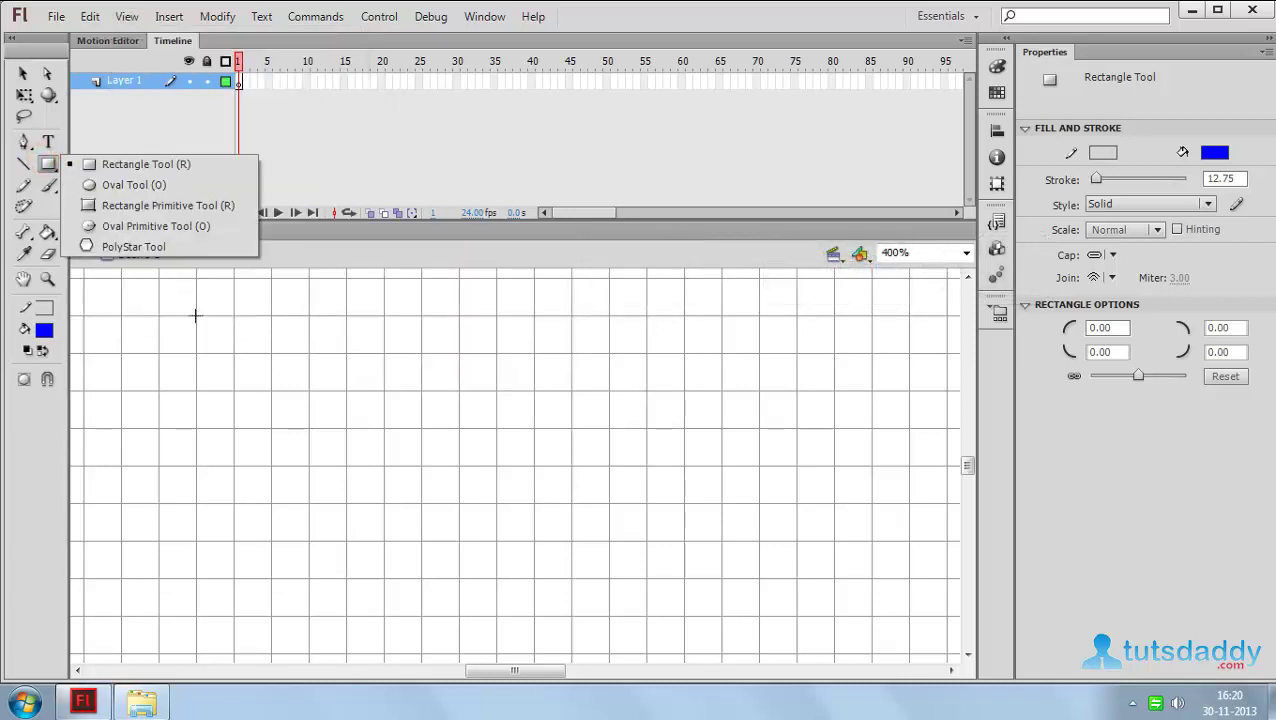
left_click(195, 316)
left_click_drag(196, 317, 346, 428)
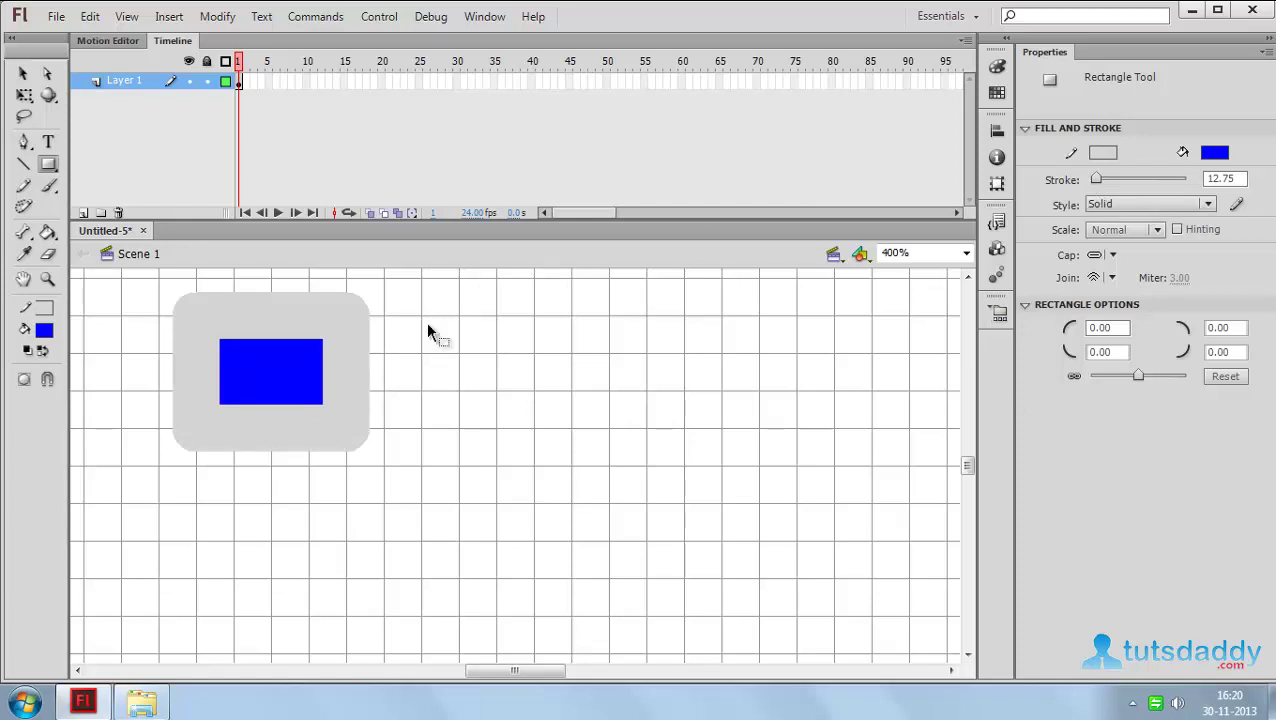
- Set the rectangle's stroke to 0.10 and draw a second blue rectangle of the same size level with it on its right
key("ctrl+a")
left_click_drag(1096, 259, 1088, 262)
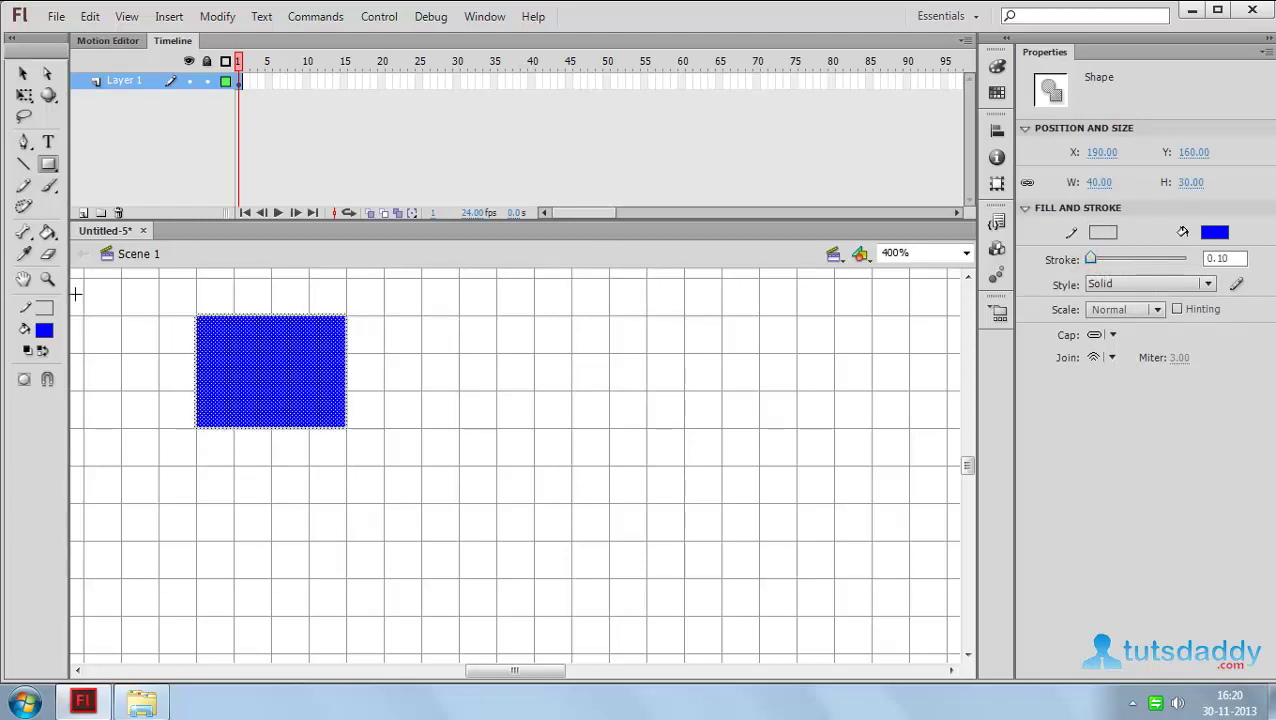
left_click(52, 168)
left_click_drag(460, 316, 608, 429)
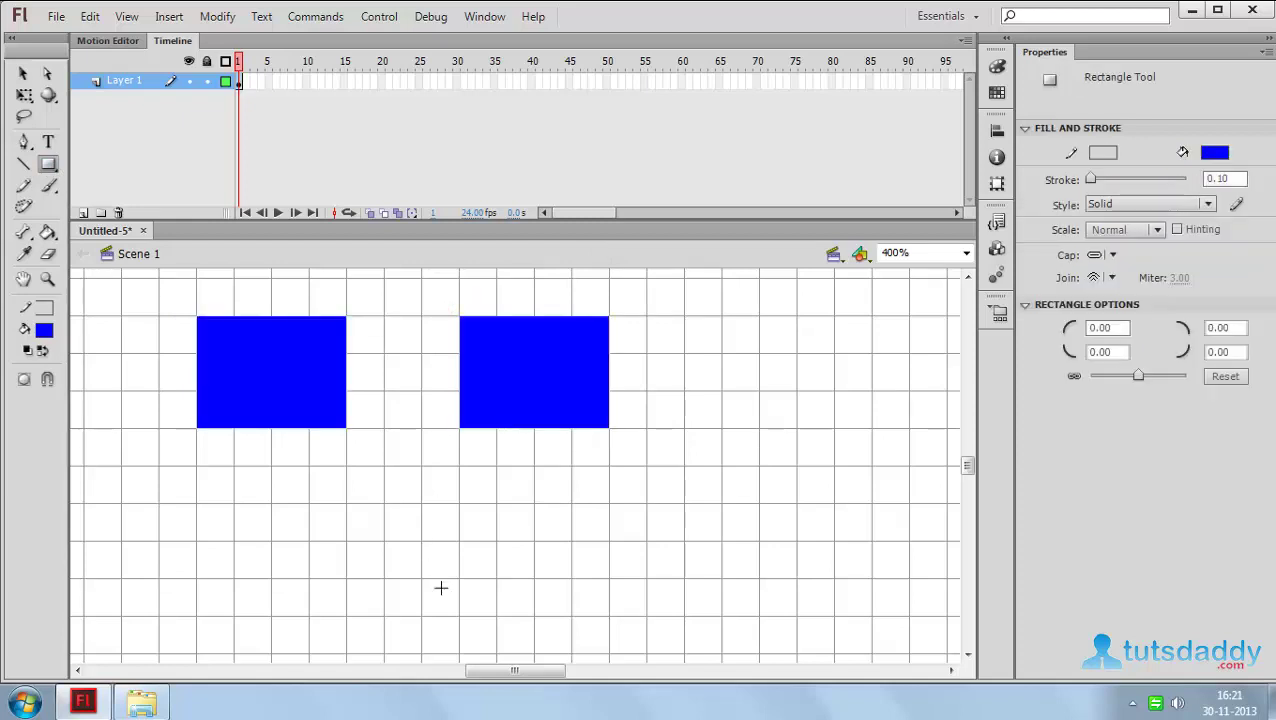
- Group the two blue rectangles and move the group slightly to the left of its original position
left_click(23, 73)
left_click_drag(157, 288, 662, 508)
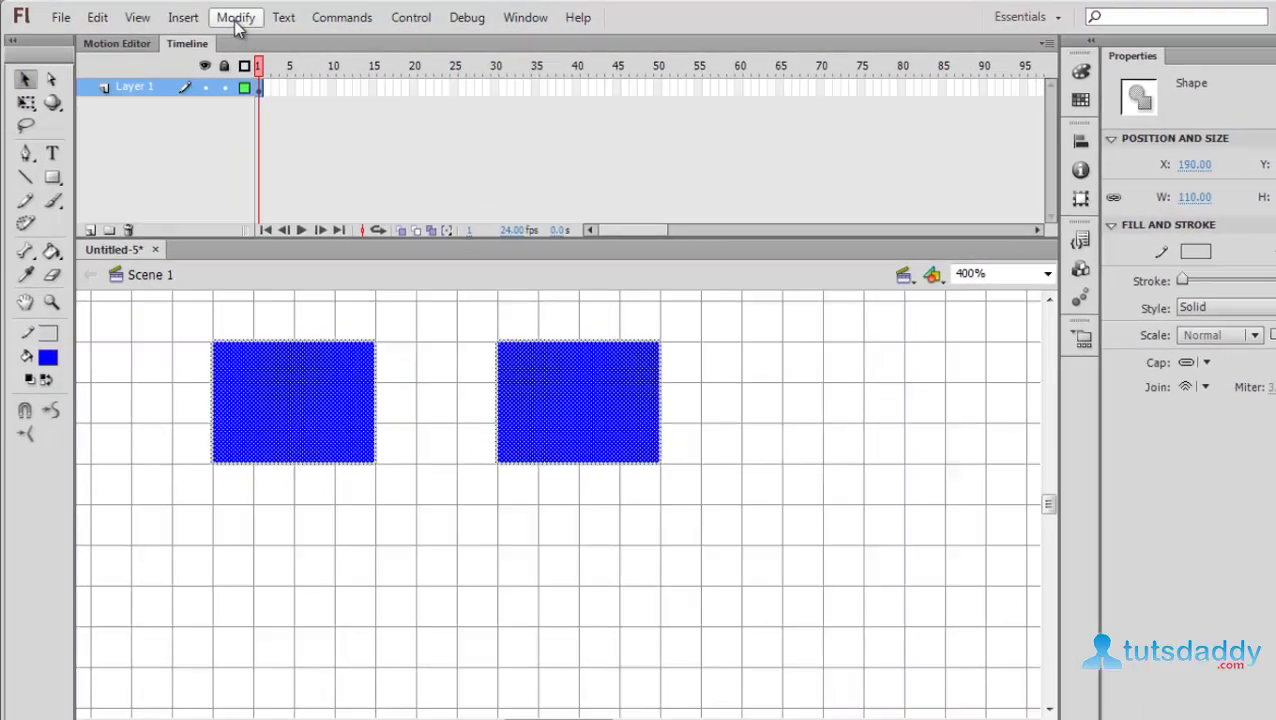
left_click(217, 16)
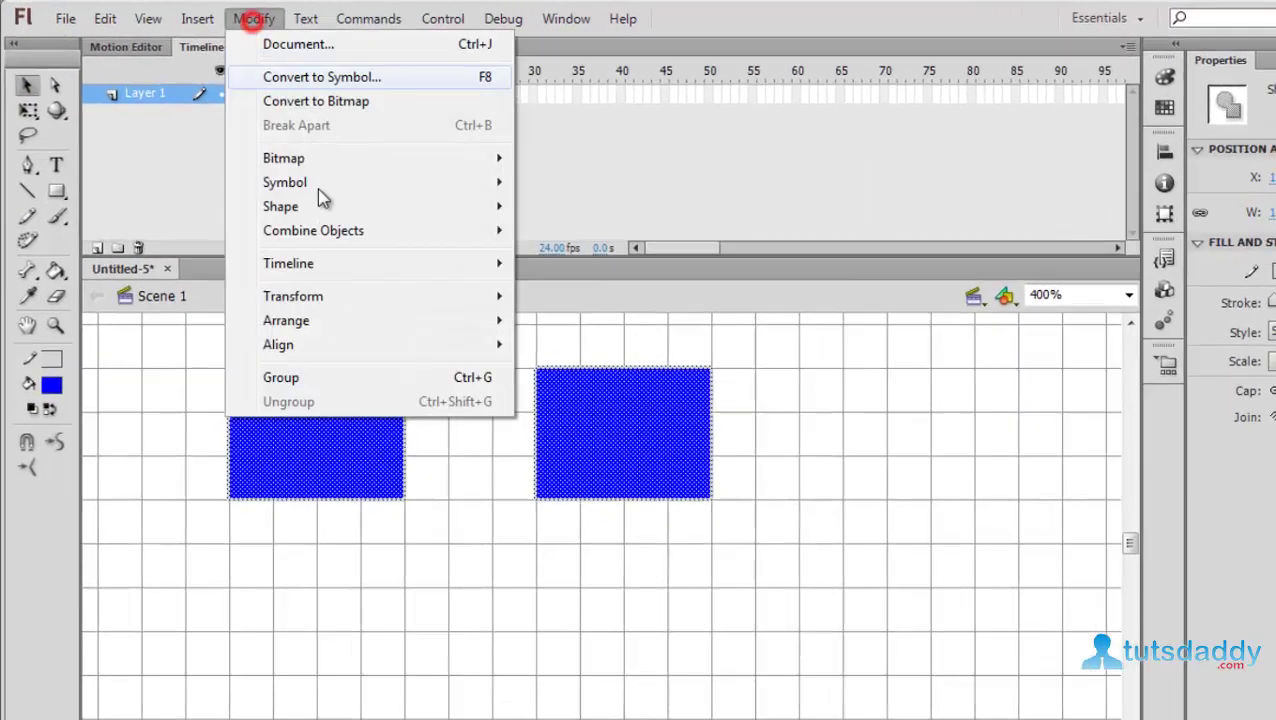
left_click(281, 378)
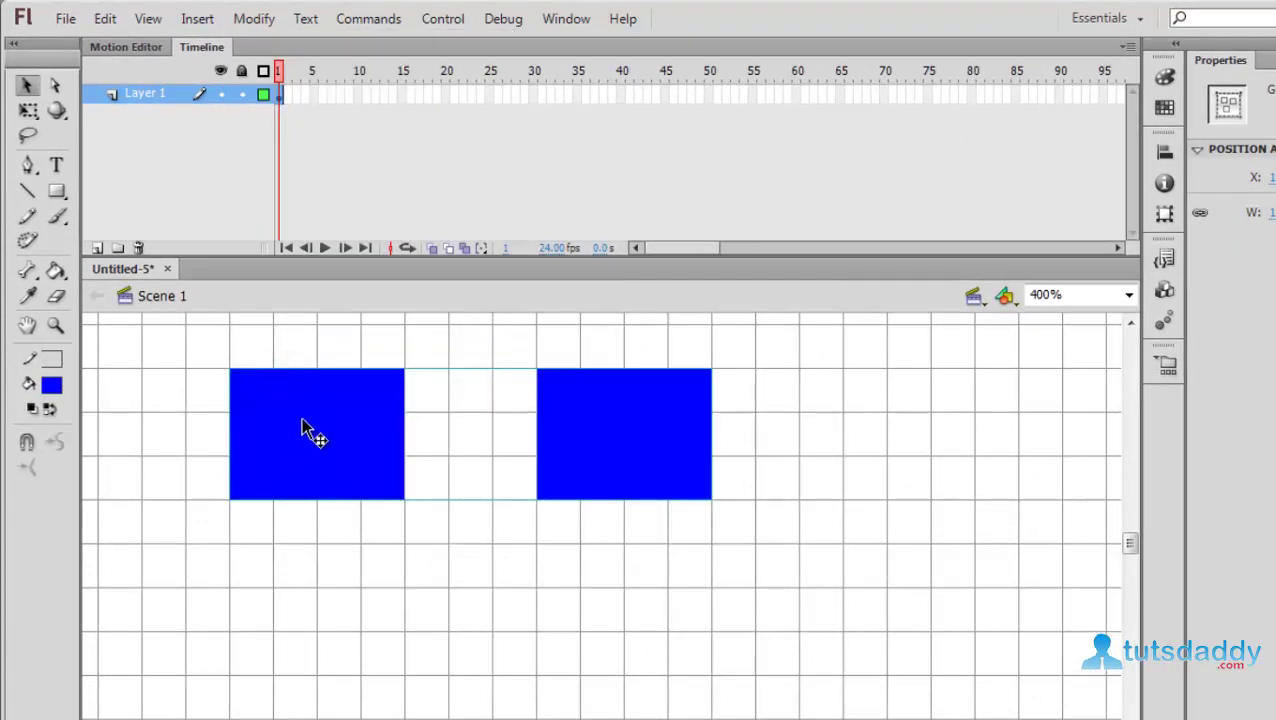
left_click_drag(305, 442, 356, 446)
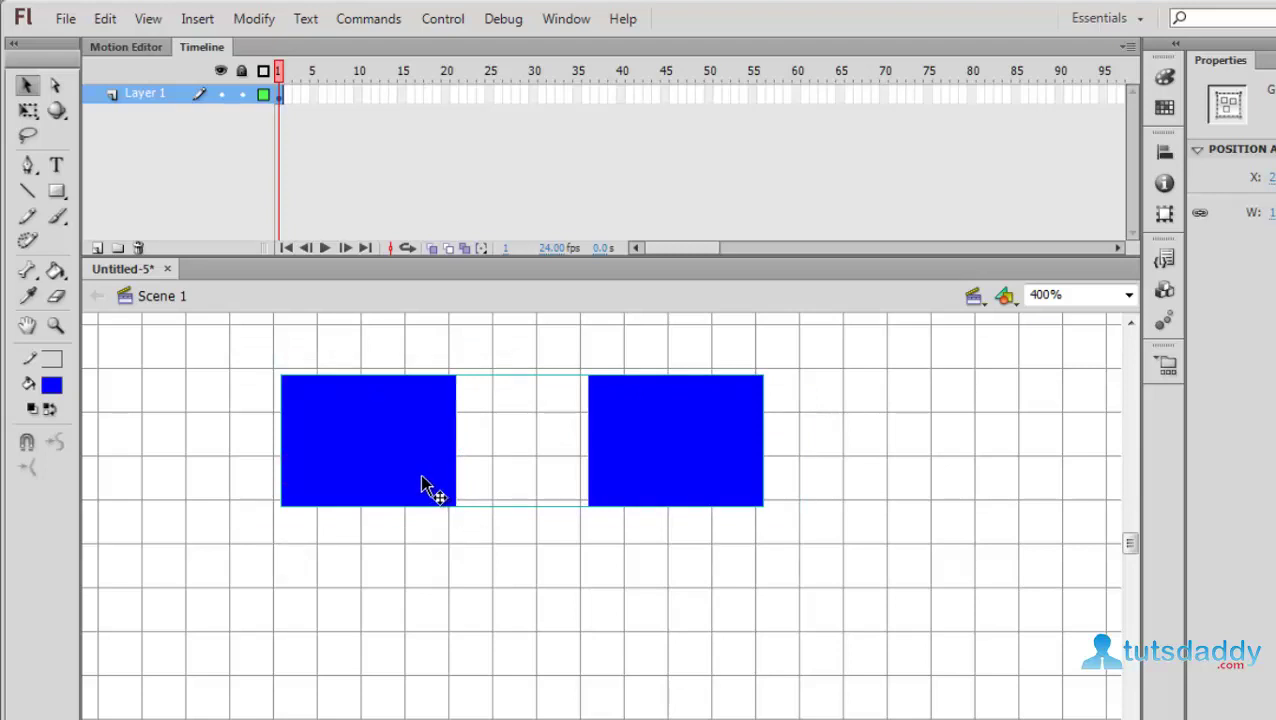
left_click_drag(421, 485, 362, 485)
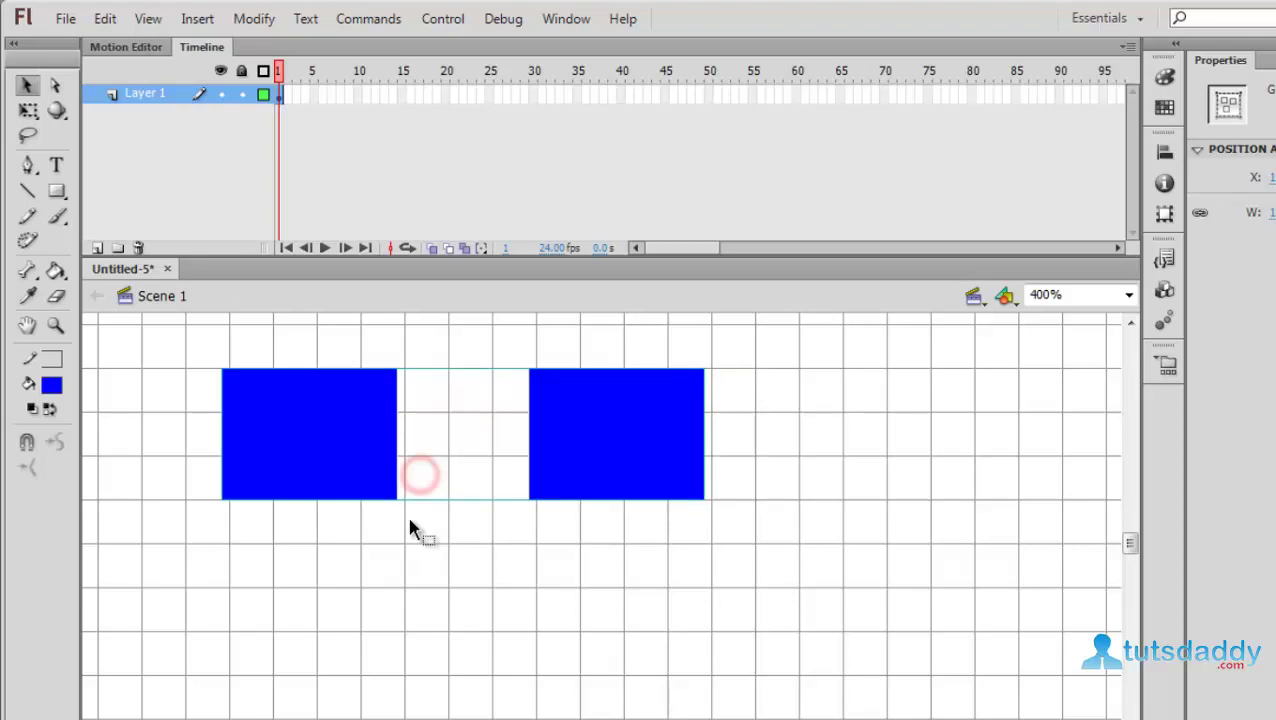
- Inside the group, move the right rectangle closer to the left one, to about X 234.75, and change its fill to red
double_click(350, 460)
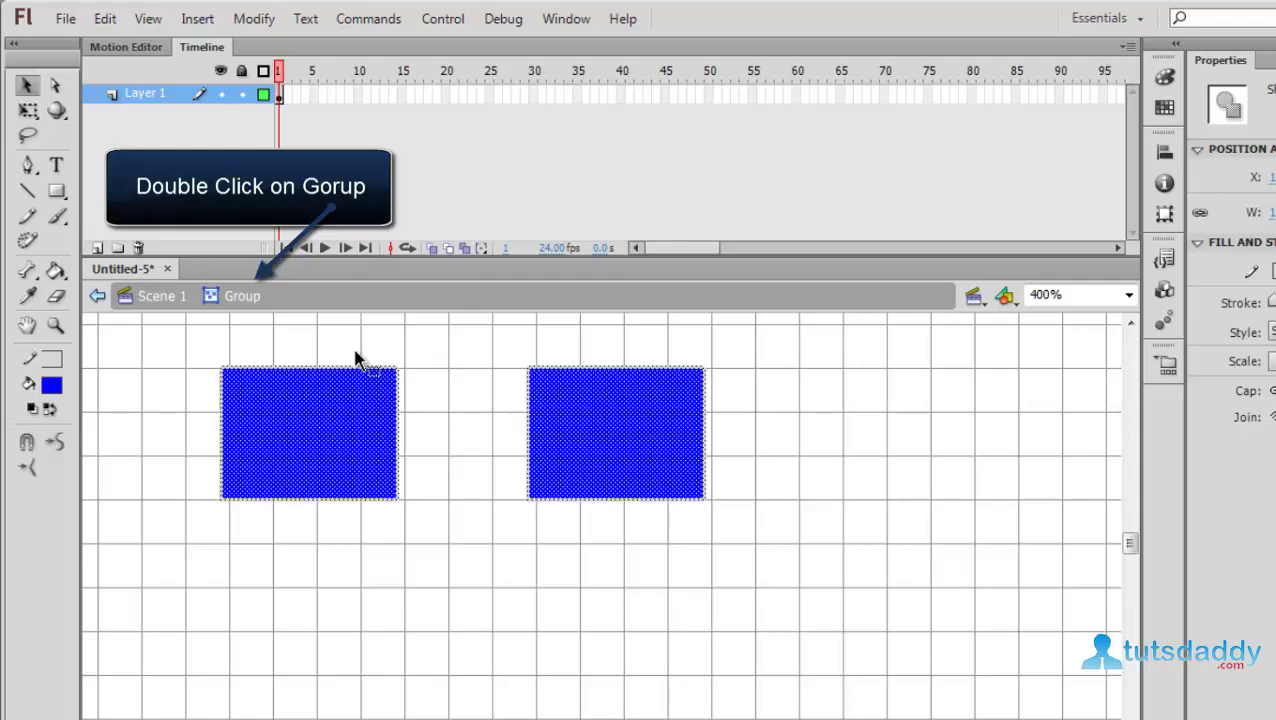
left_click(661, 538)
left_click(622, 461)
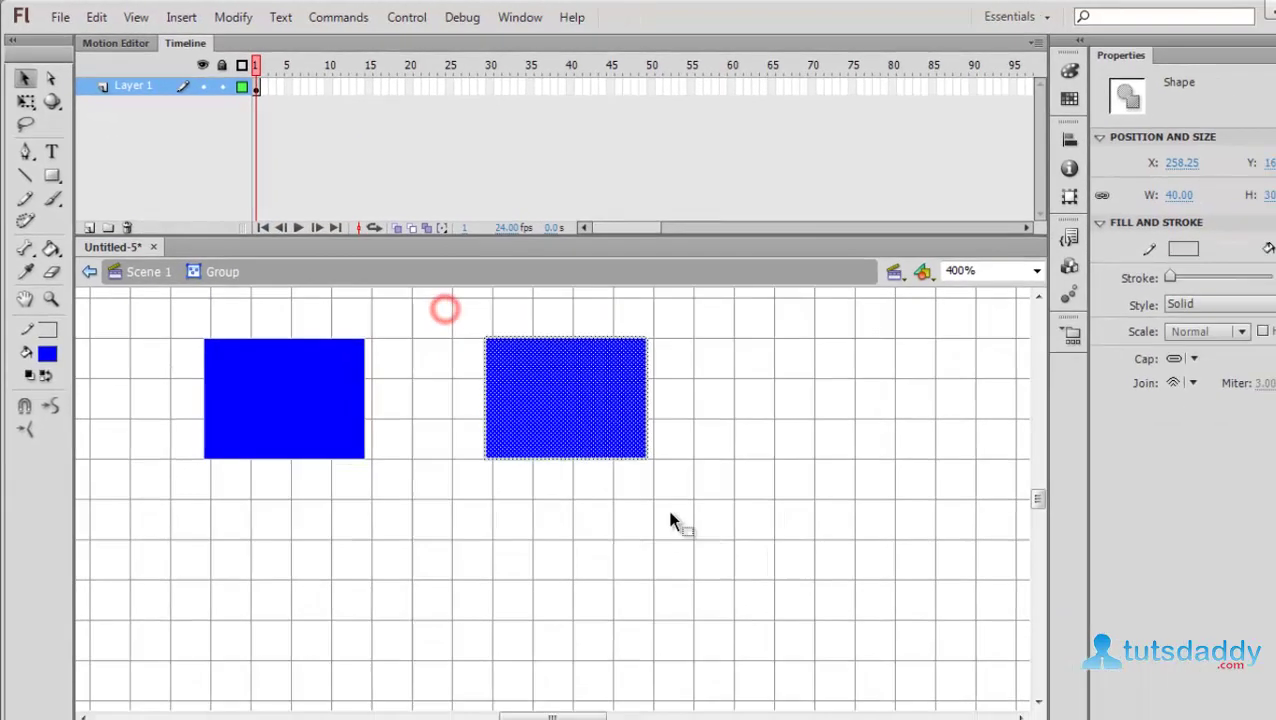
left_click_drag(668, 493, 570, 495)
left_click_drag(497, 425, 495, 425)
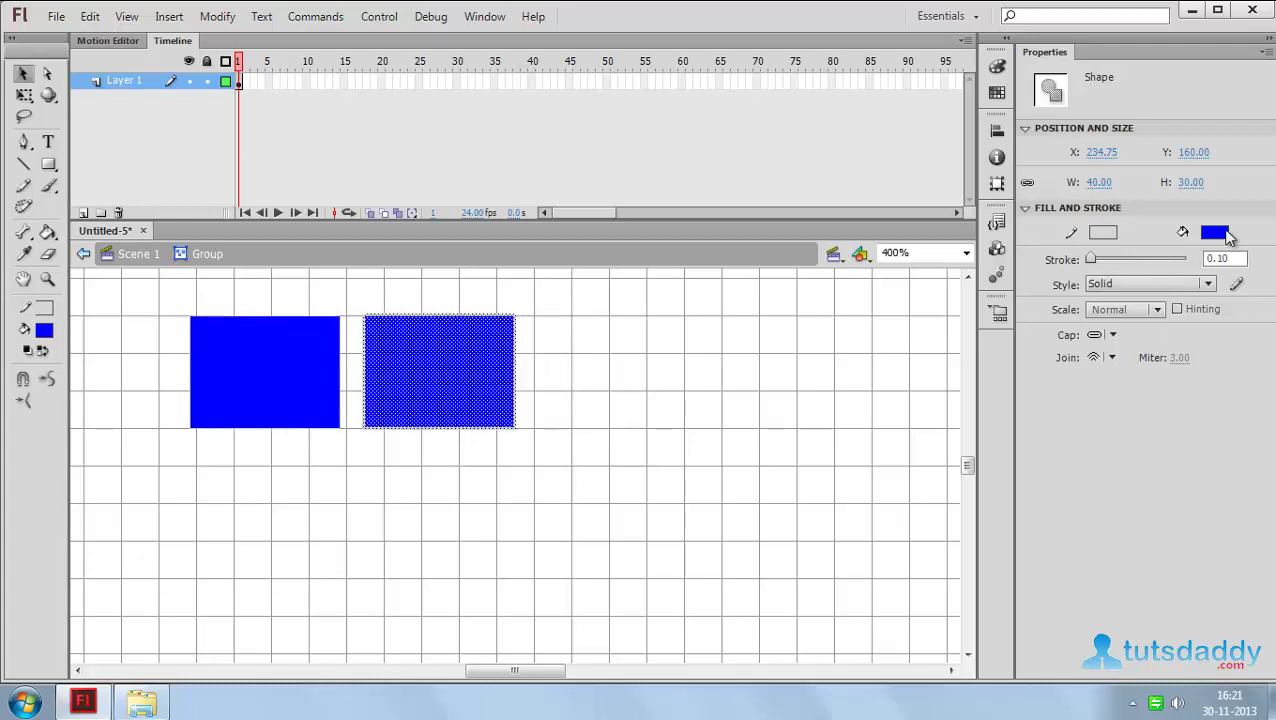
left_click(1214, 232)
left_click(1001, 355)
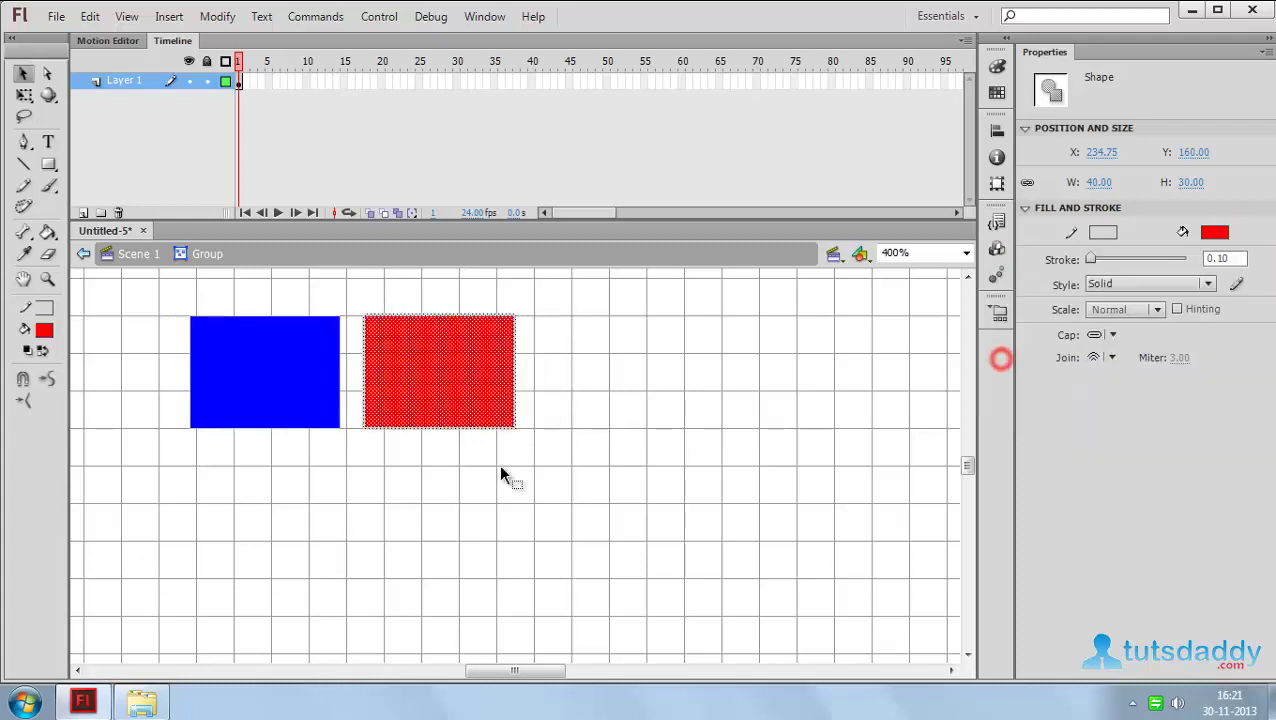
- Enlarge the red rectangle to about 55 by 50 px, return to Scene 1 and move the whole group to about X 225.75, Y 170
left_click(24, 95)
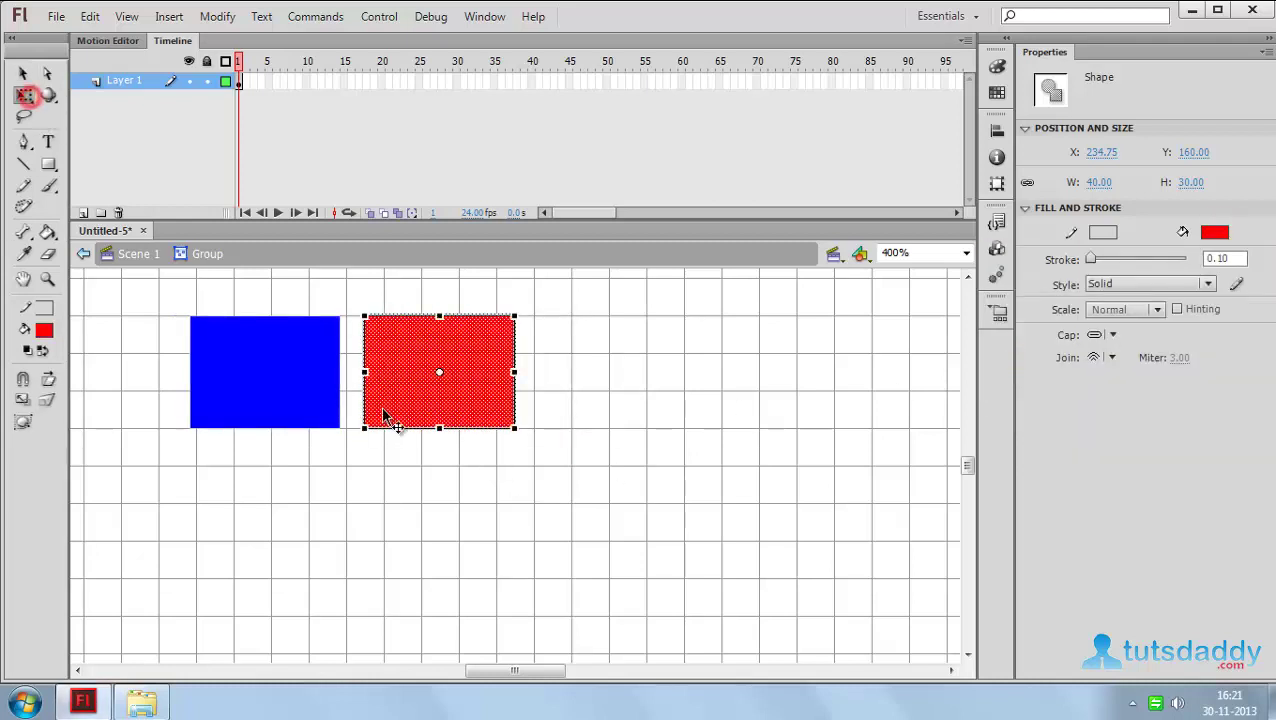
left_click_drag(514, 428, 571, 503)
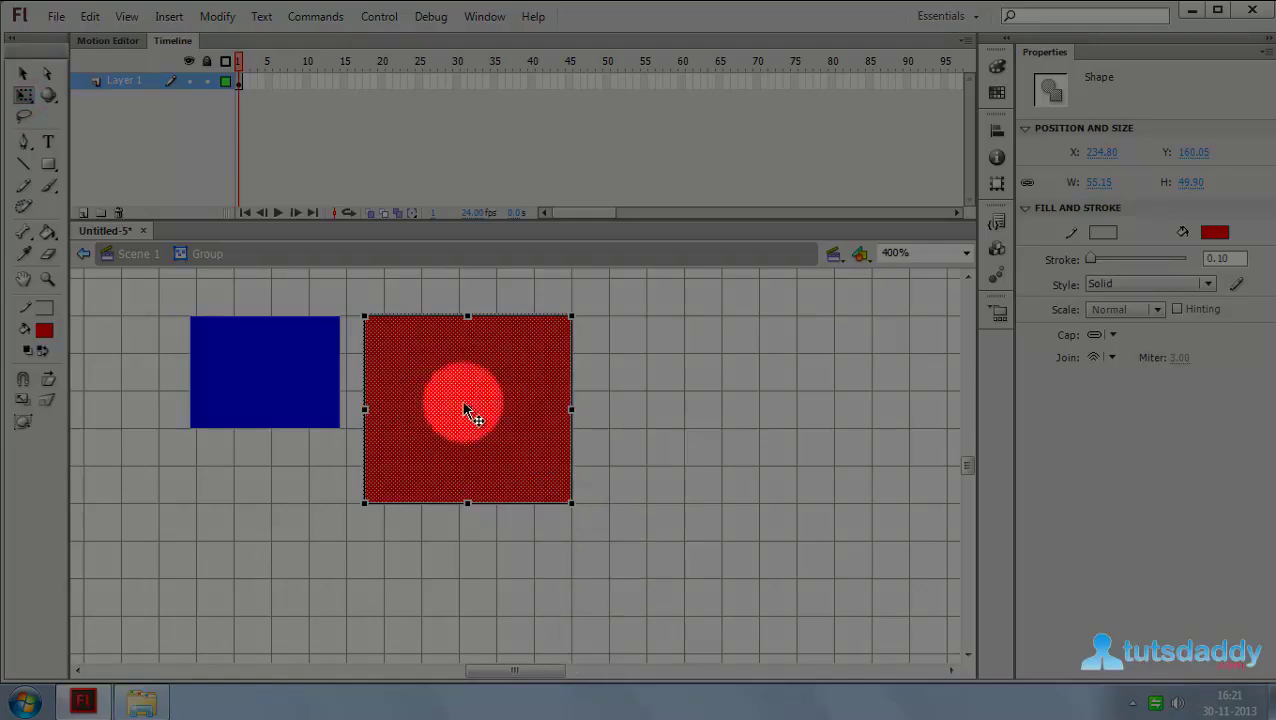
left_click(128, 255)
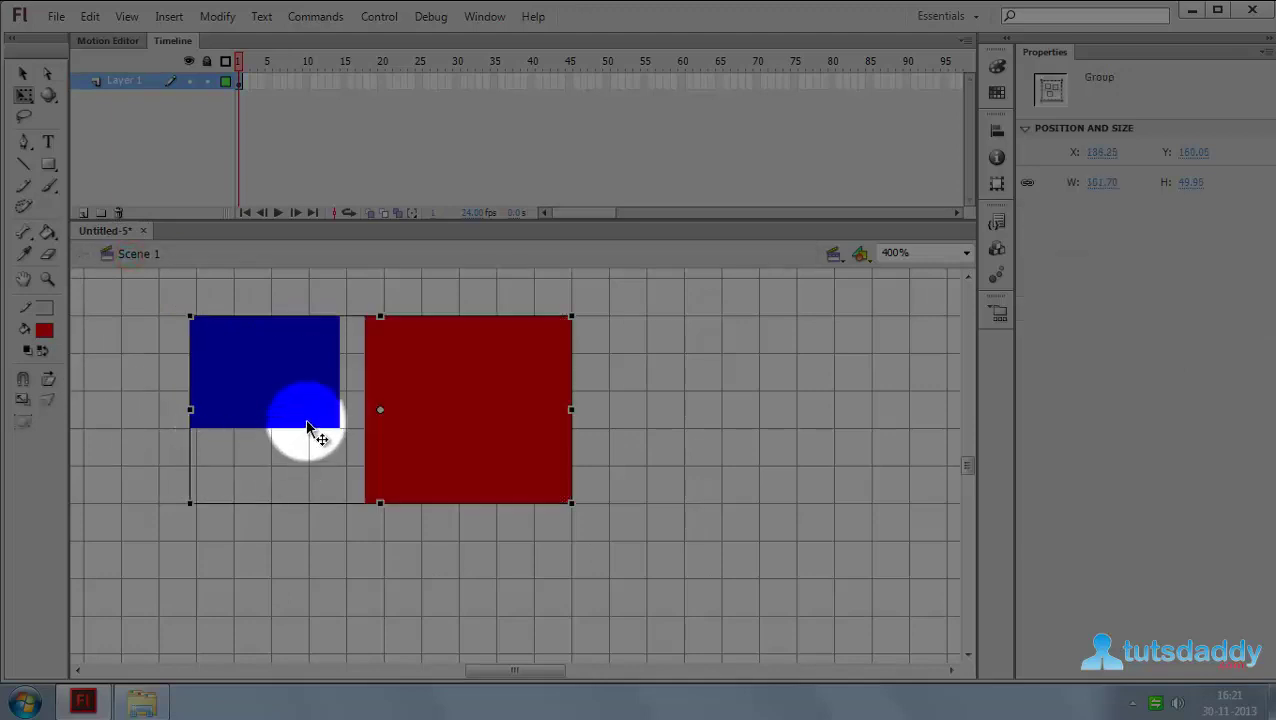
left_click_drag(305, 427, 467, 470)
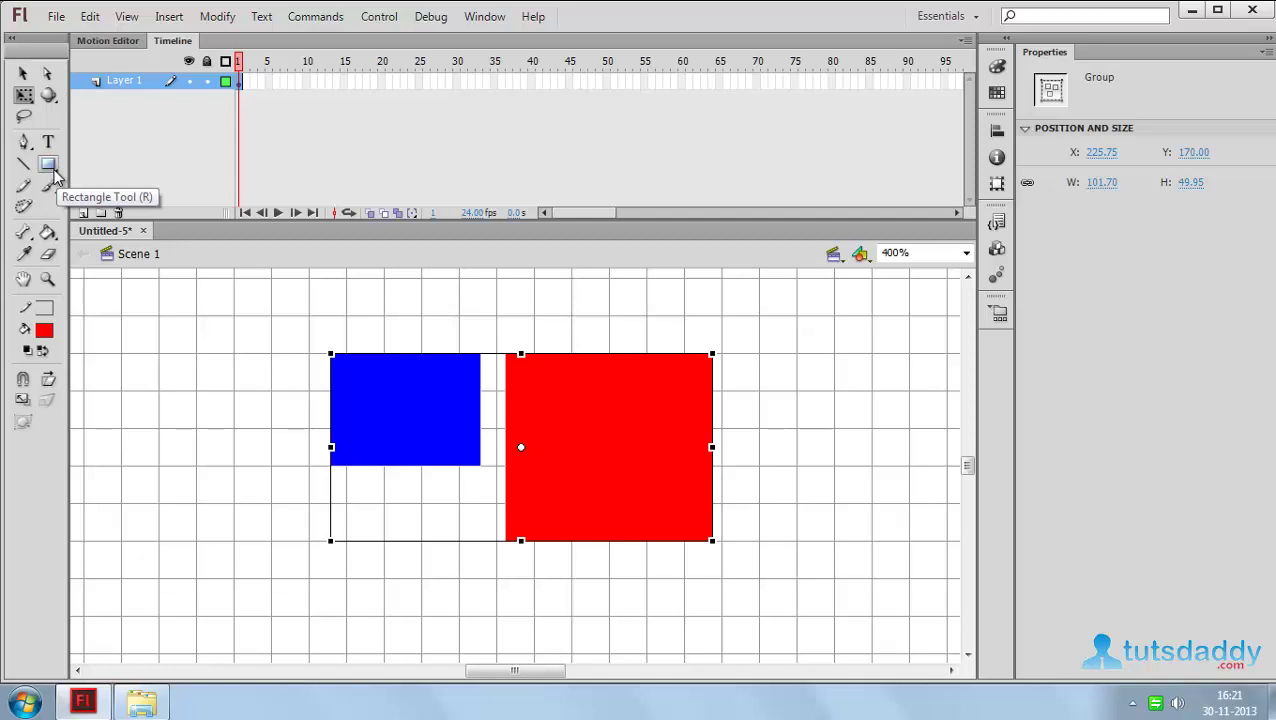
- Draw a red oval left of the group and a red pentagon overlapping the oval's upper-left edge
key("ctrl+minus")
left_click_drag(54, 172, 99, 185)
left_click_drag(168, 335, 319, 467)
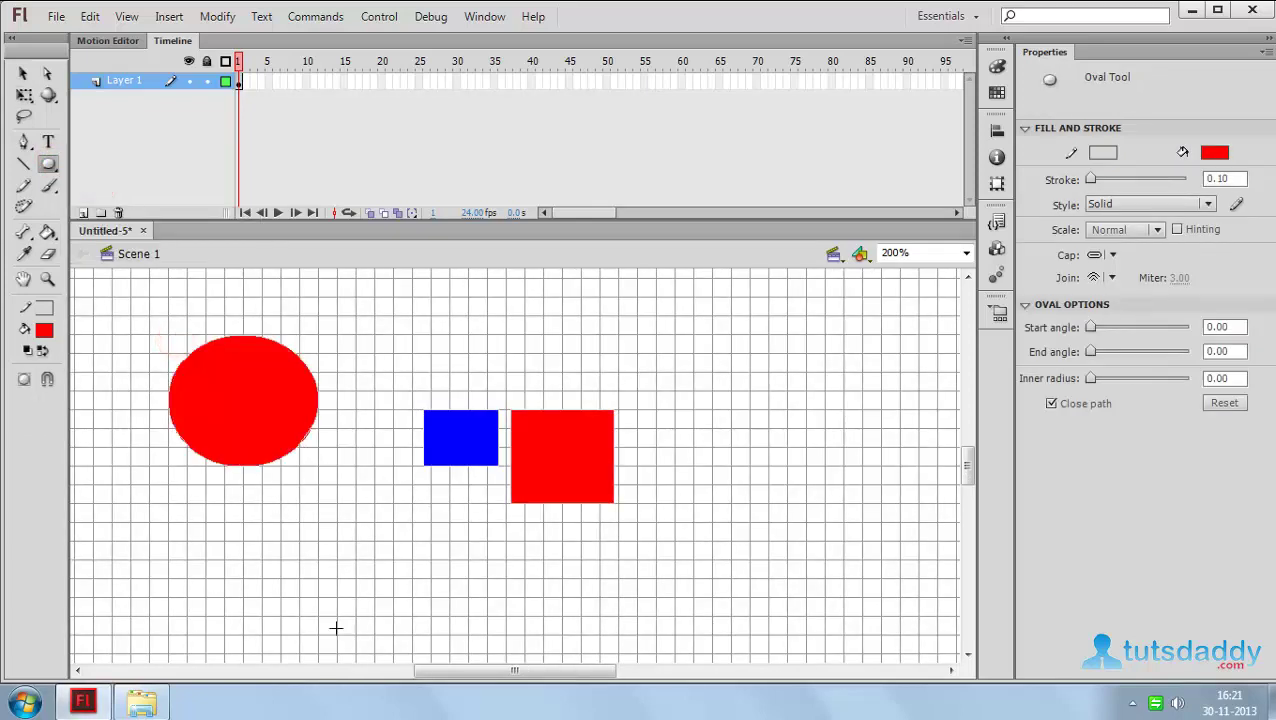
left_click_drag(55, 177, 122, 251)
left_click_drag(174, 314, 102, 318)
- Select the pentagon and the oval together and group them
key("ctrl+1")
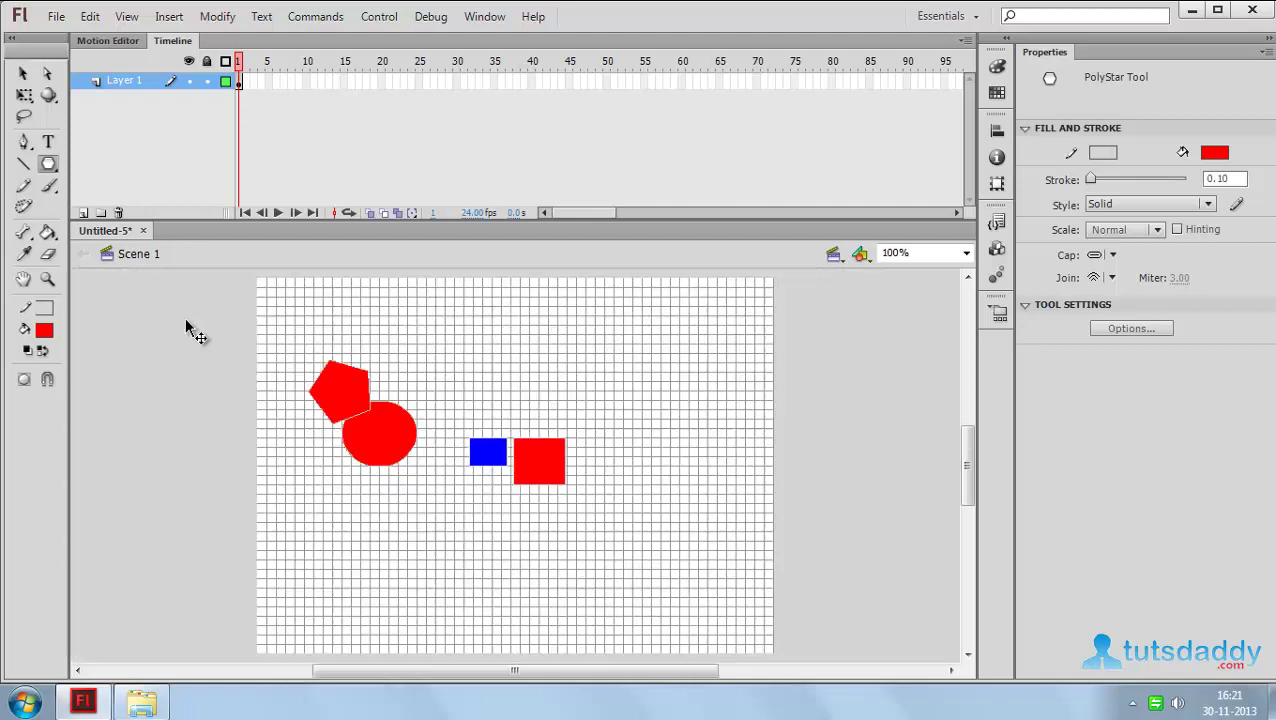
left_click(23, 73)
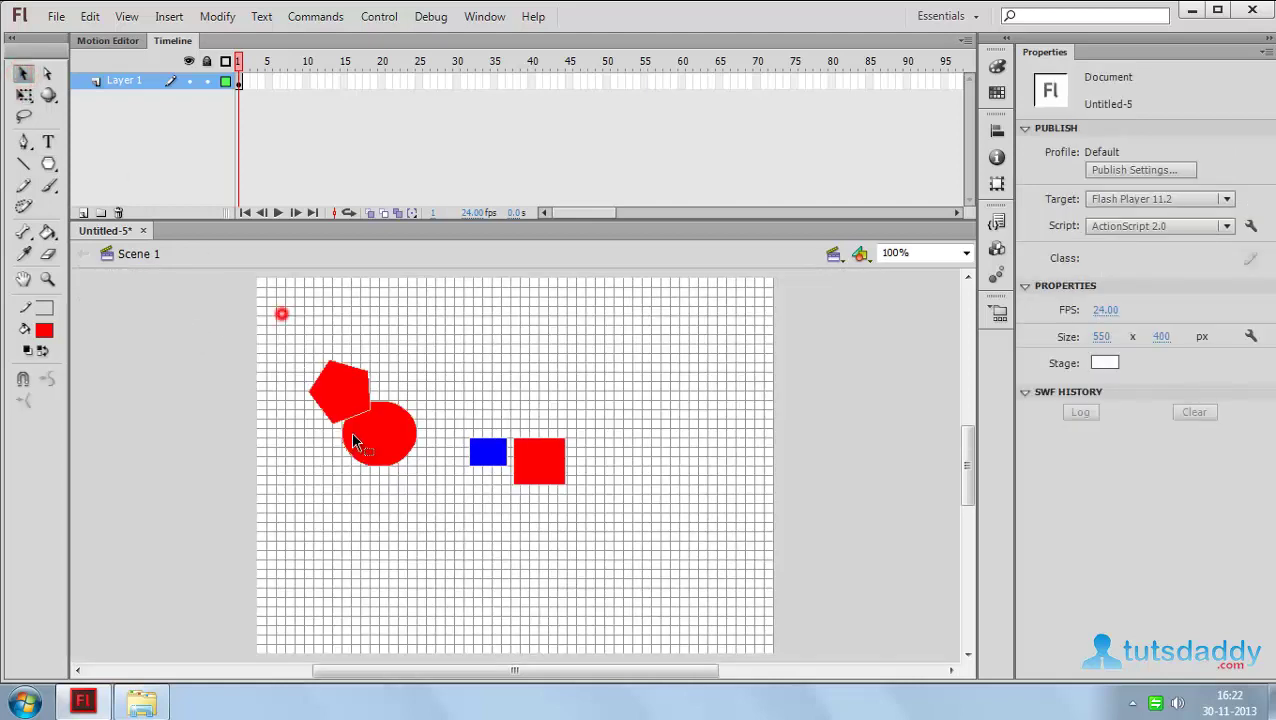
left_click_drag(279, 311, 442, 512)
left_click(217, 17)
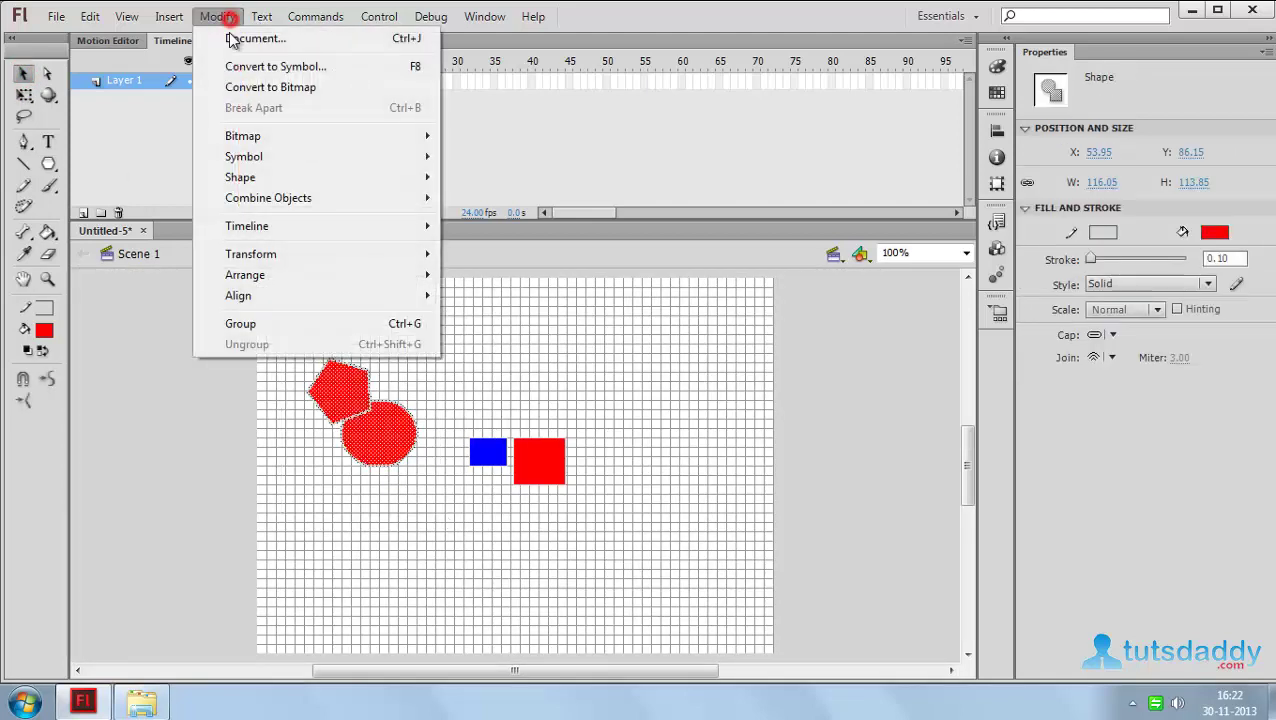
left_click(241, 324)
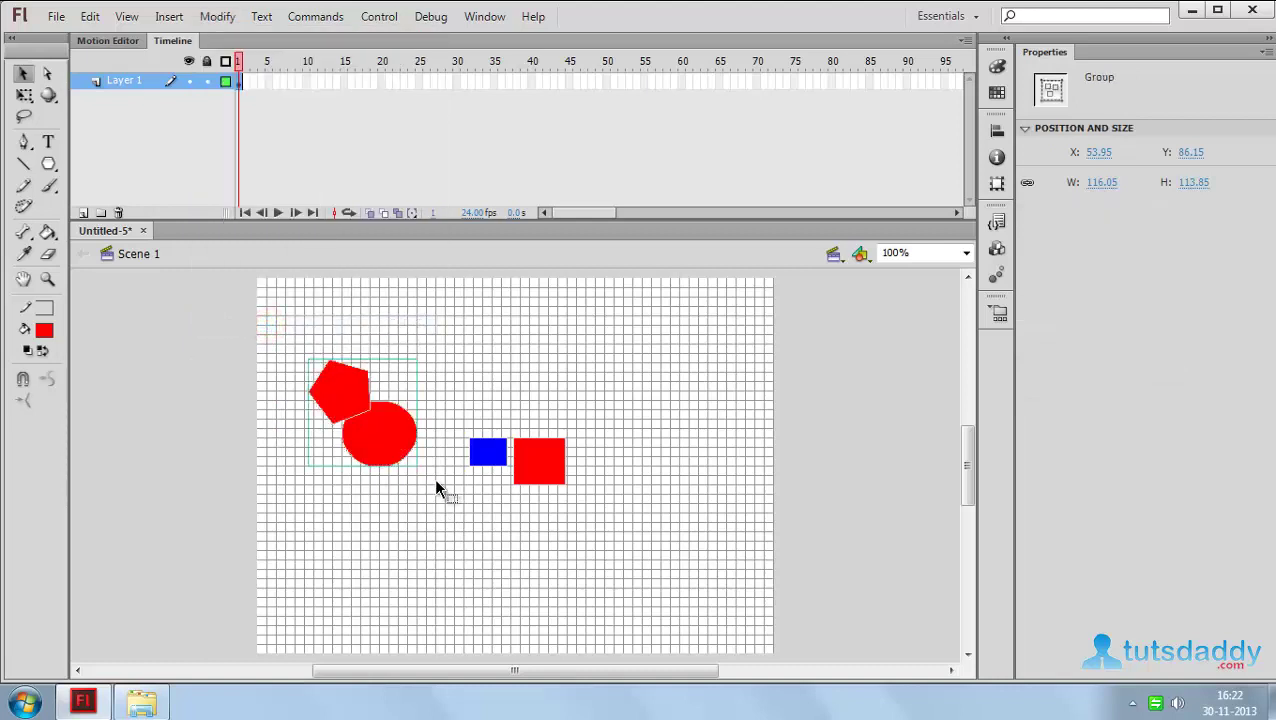
- Move the pentagon and oval group to about X 129, Y 102, overlapping the blue rectangle, and apply Send Backward to it
key("ctrl+equal")
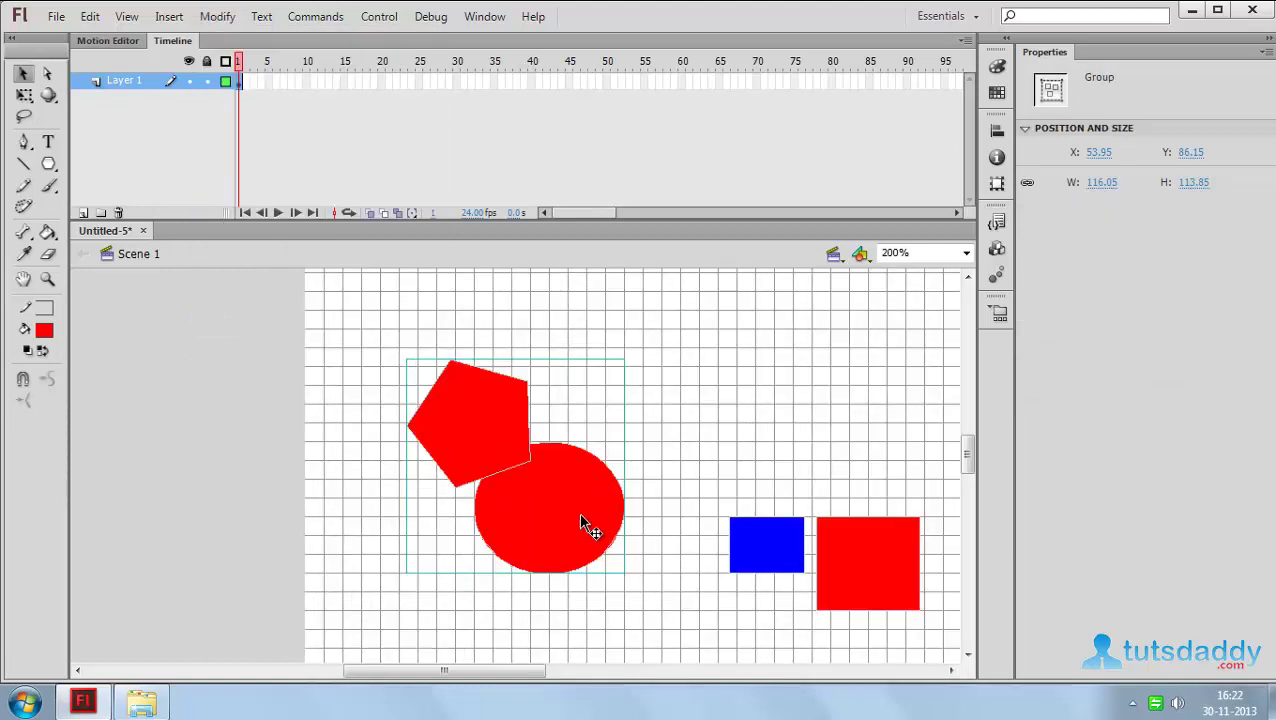
left_click_drag(584, 523, 726, 554)
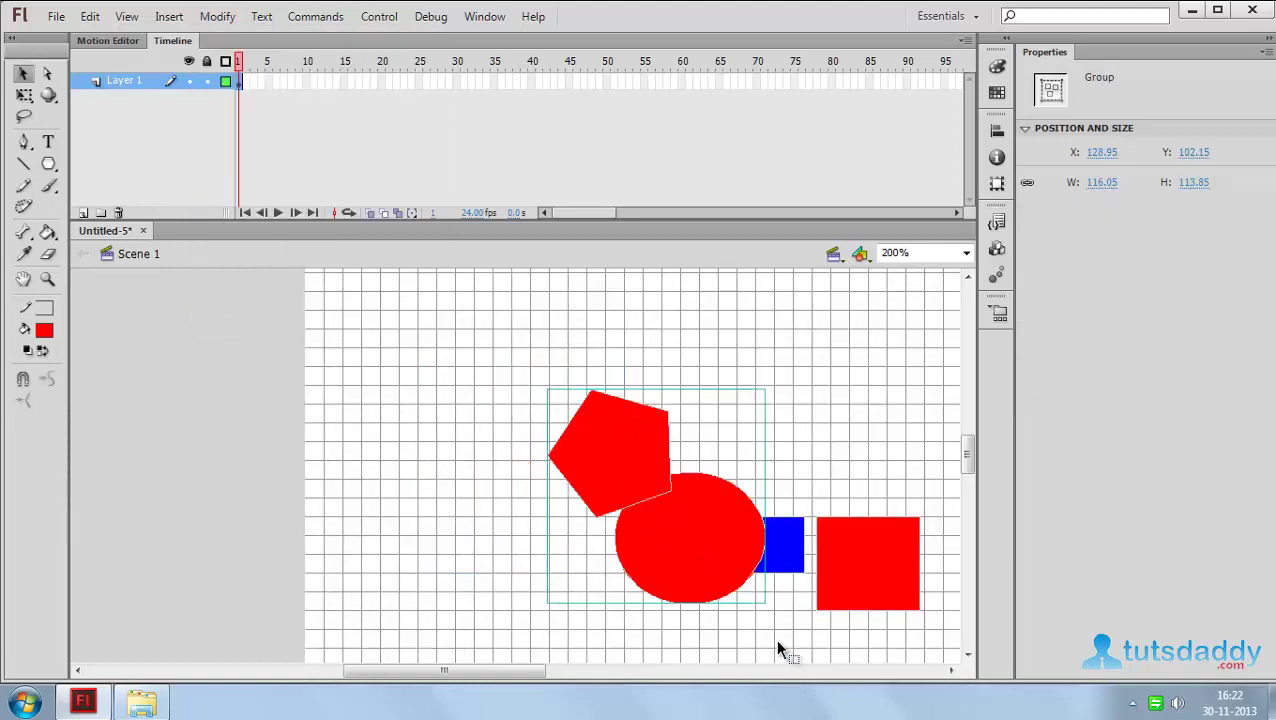
key("ctrl+equal")
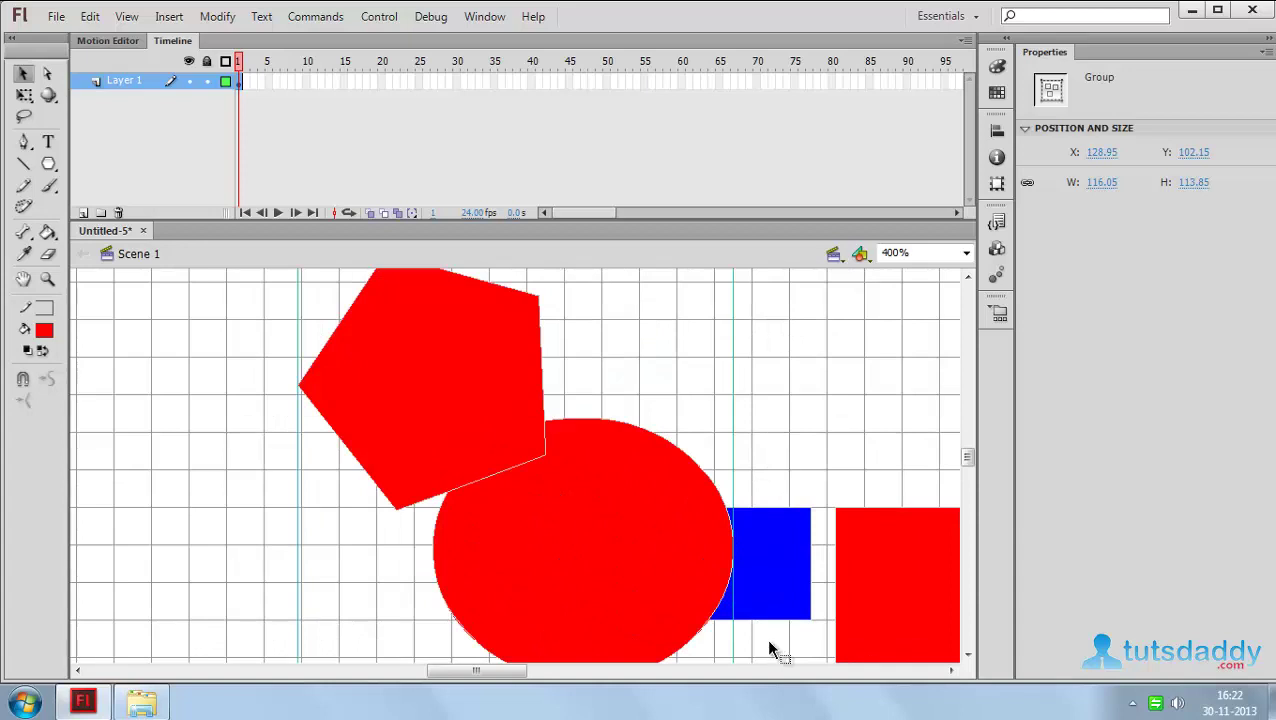
right_click(664, 545)
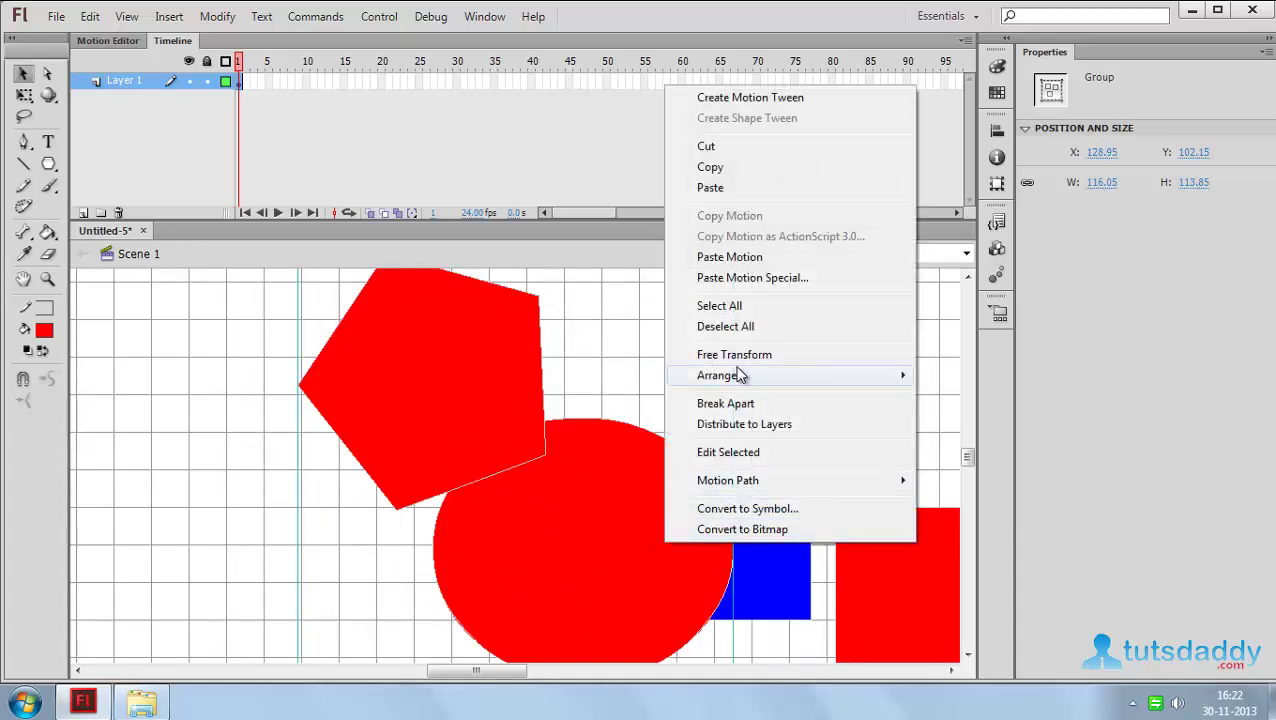
mouse_move(737, 375)
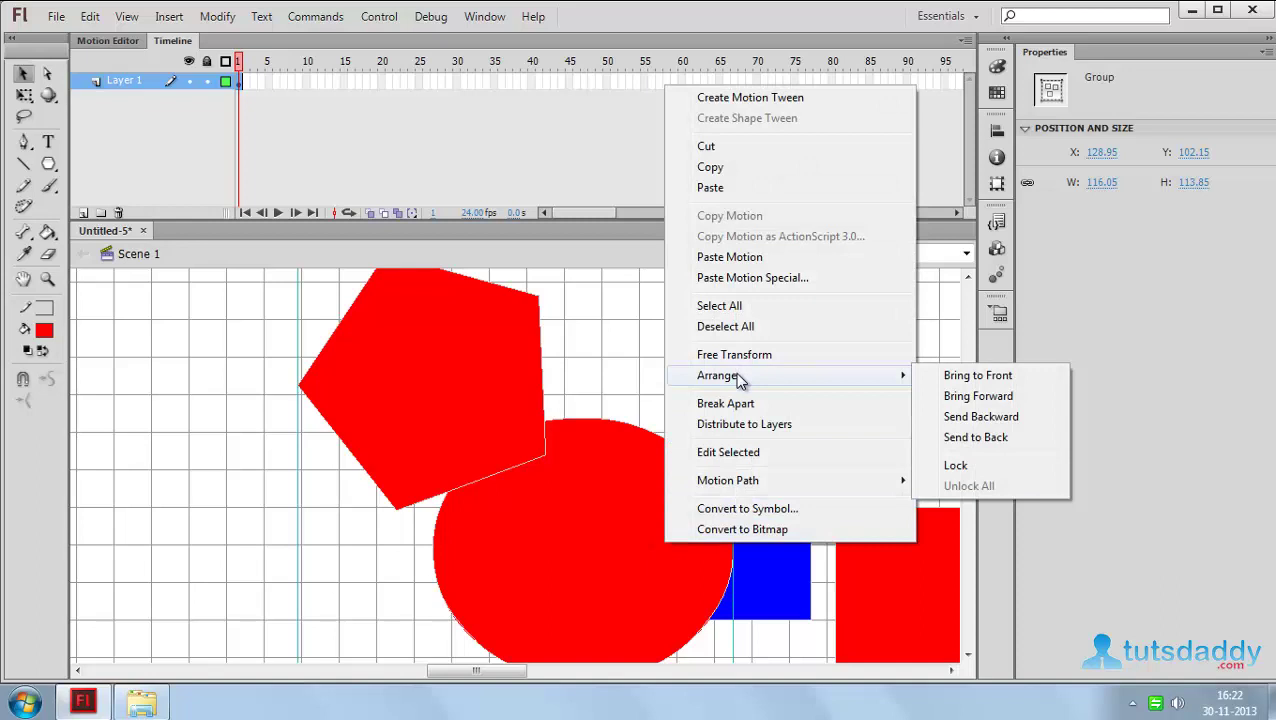
left_click(982, 417)
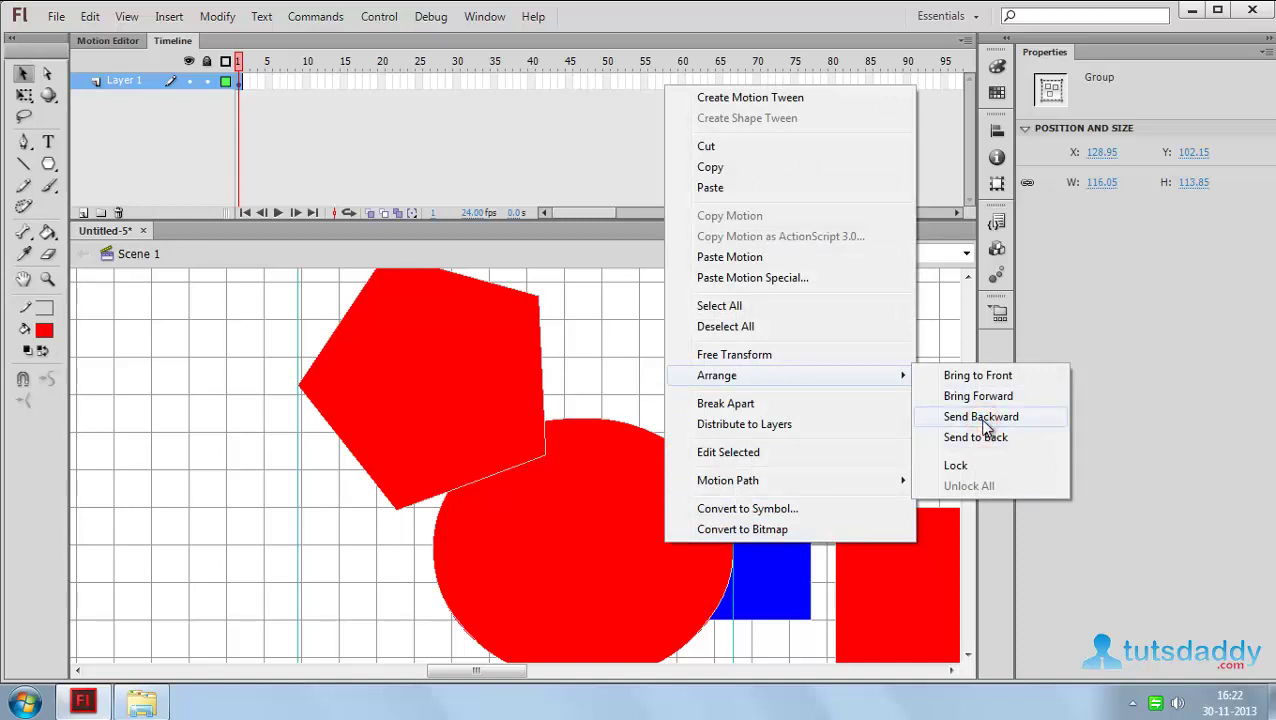
- Apply Bring Forward to the pentagon and oval group so it covers part of the blue rectangle
right_click(600, 481)
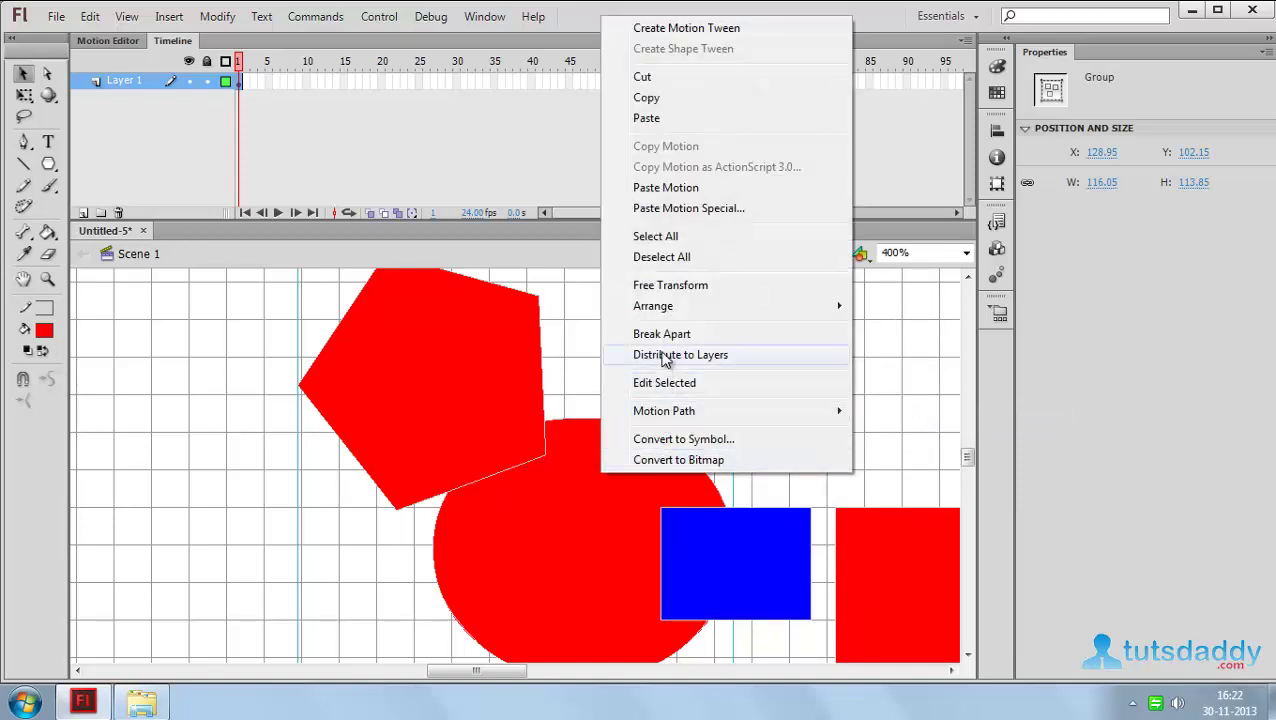
mouse_move(665, 310)
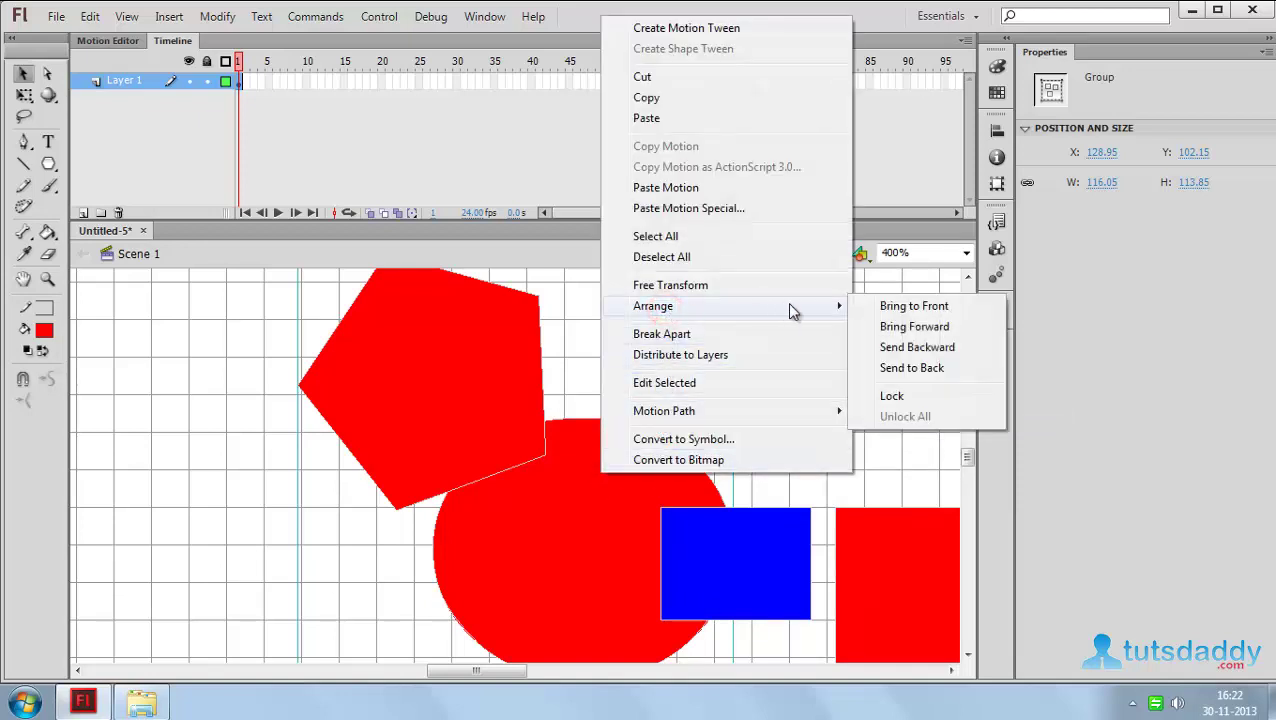
left_click(927, 332)
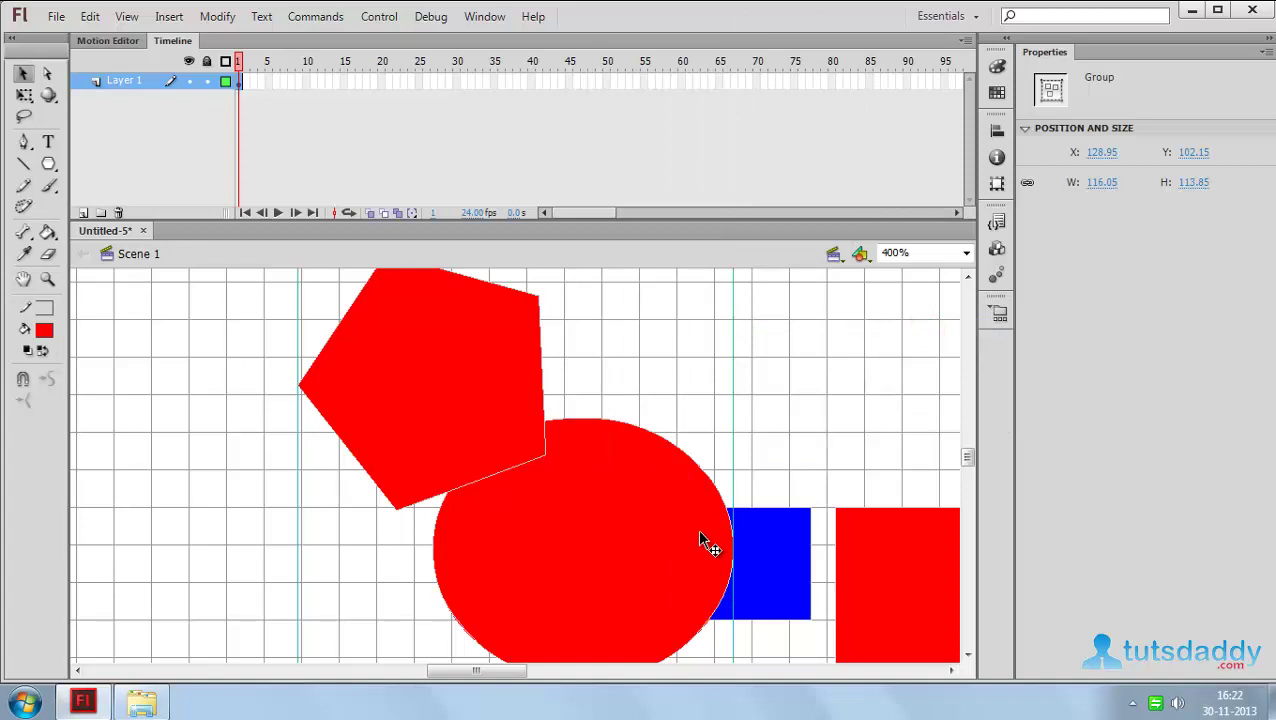
left_click(217, 16)
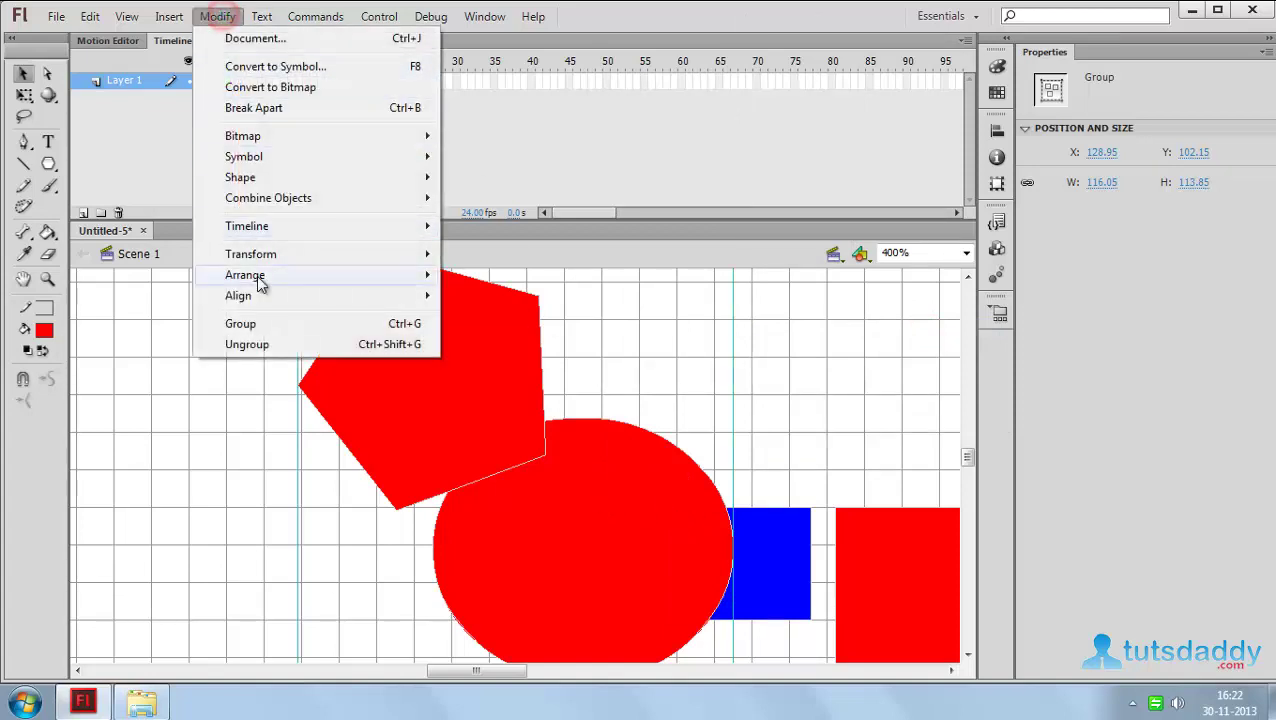
mouse_move(262, 283)
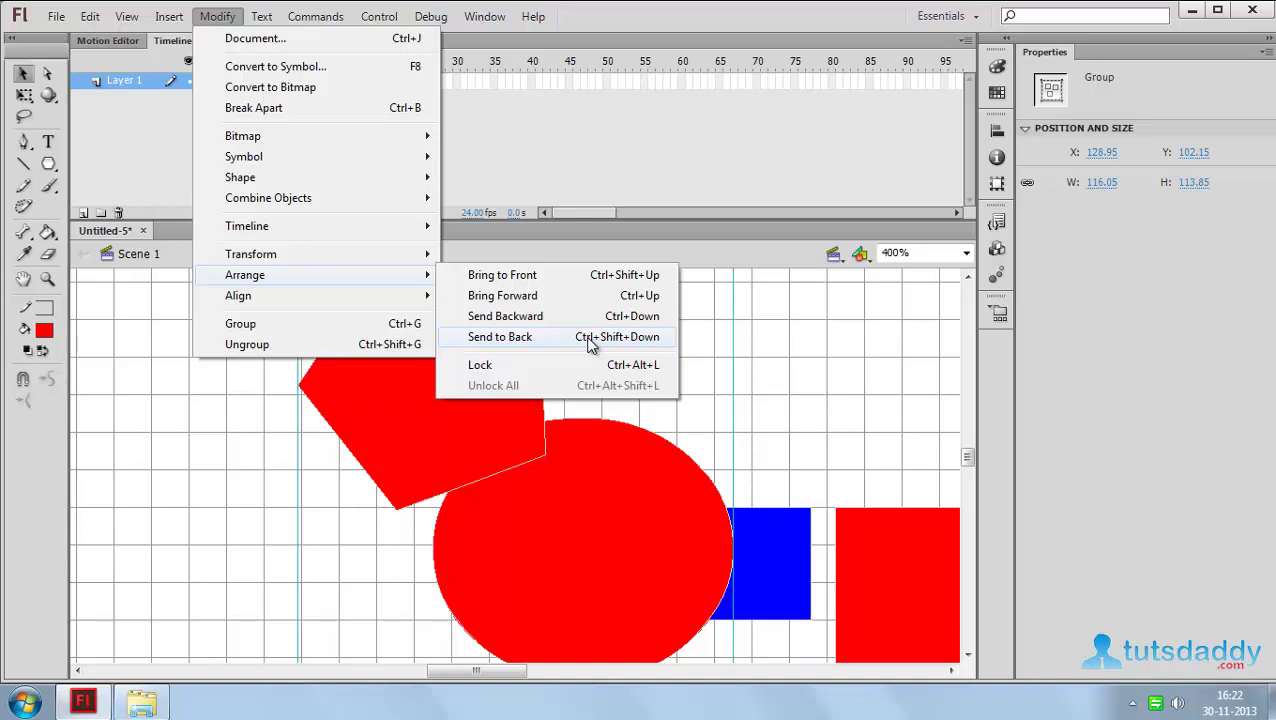
left_click(789, 361)
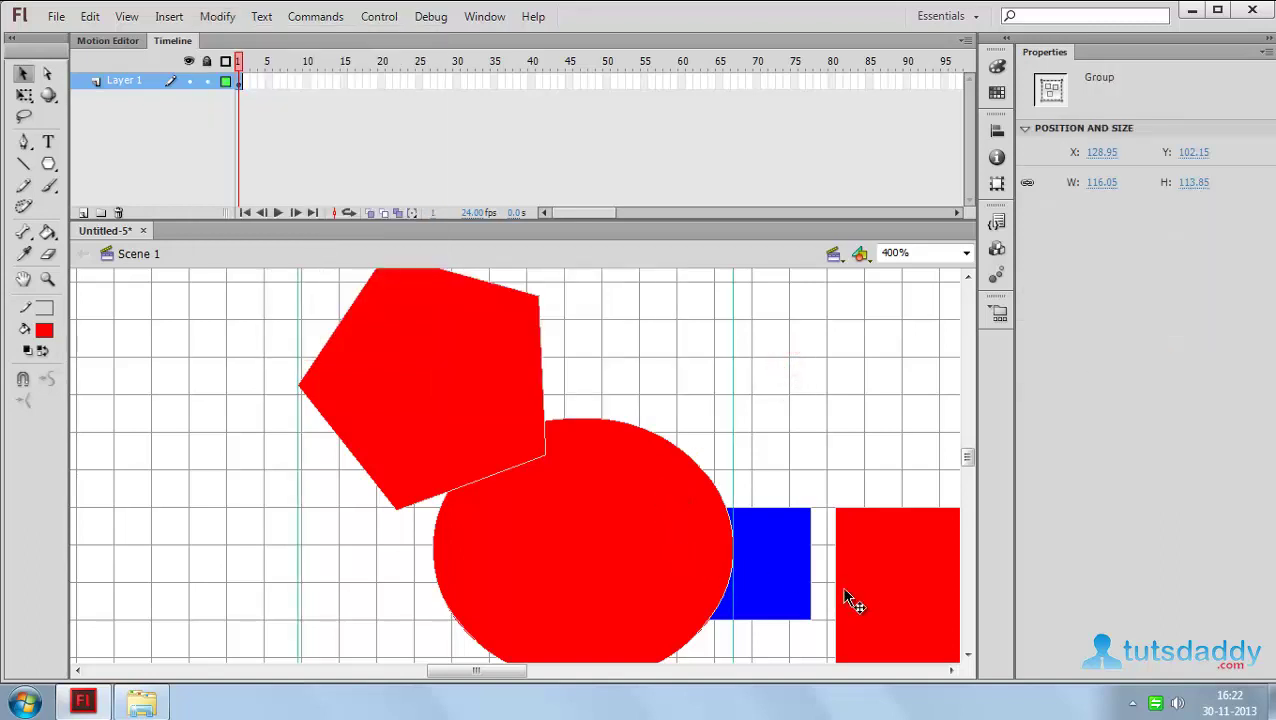
- Add the rectangles group to the selected pentagon and oval group and lock both groups
left_click(868, 593, "shift")
left_click(218, 17)
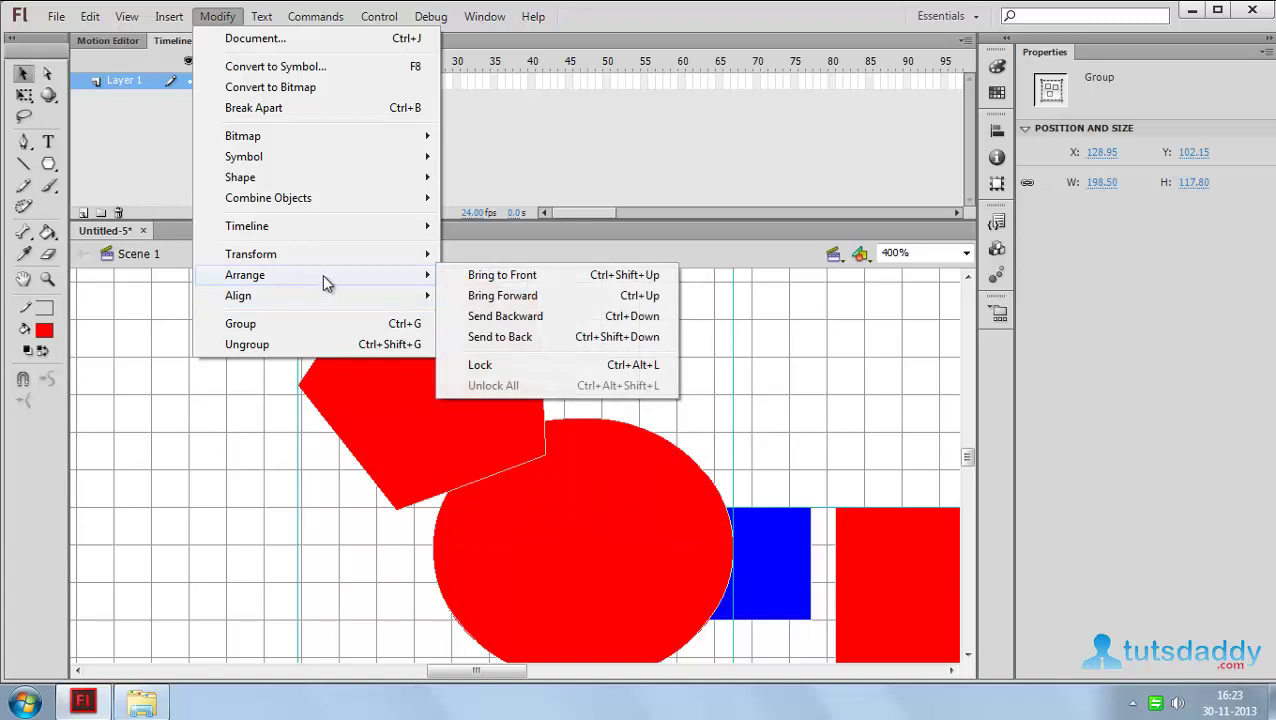
left_click(588, 370)
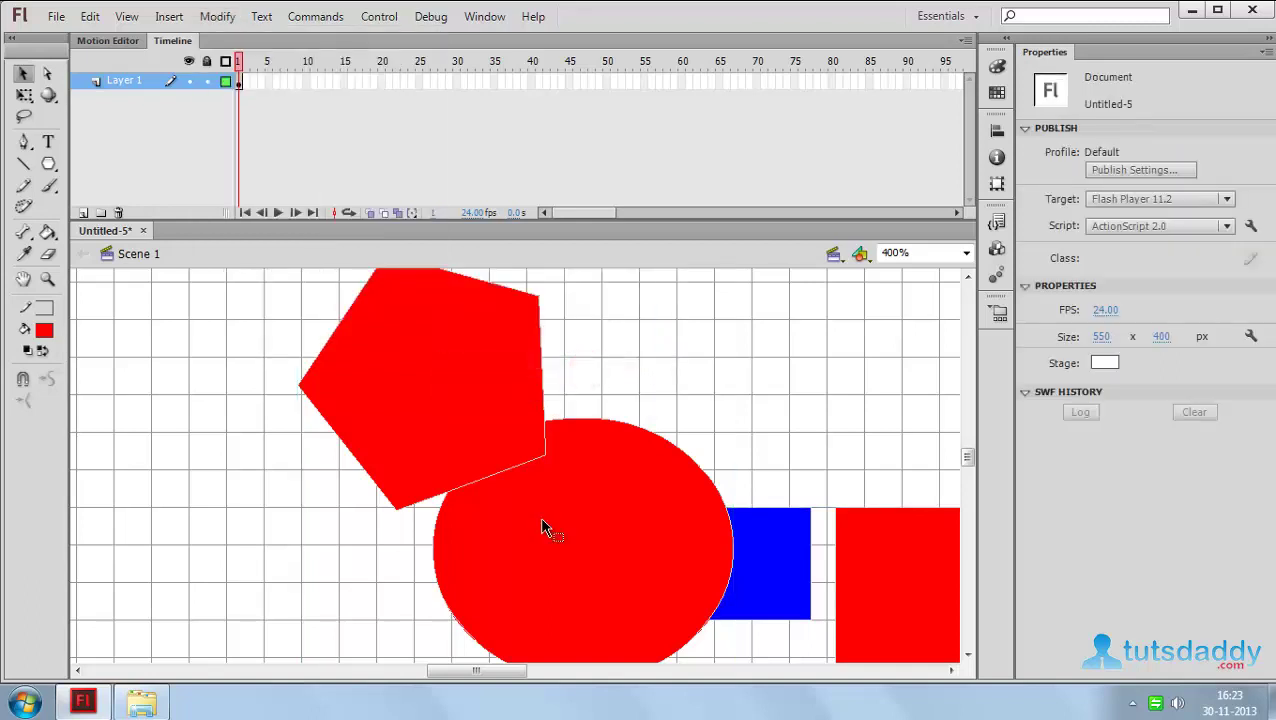
- Try to move the locked groups with the Selection tool and with the Free Transform tool
key("ctrl+minus")
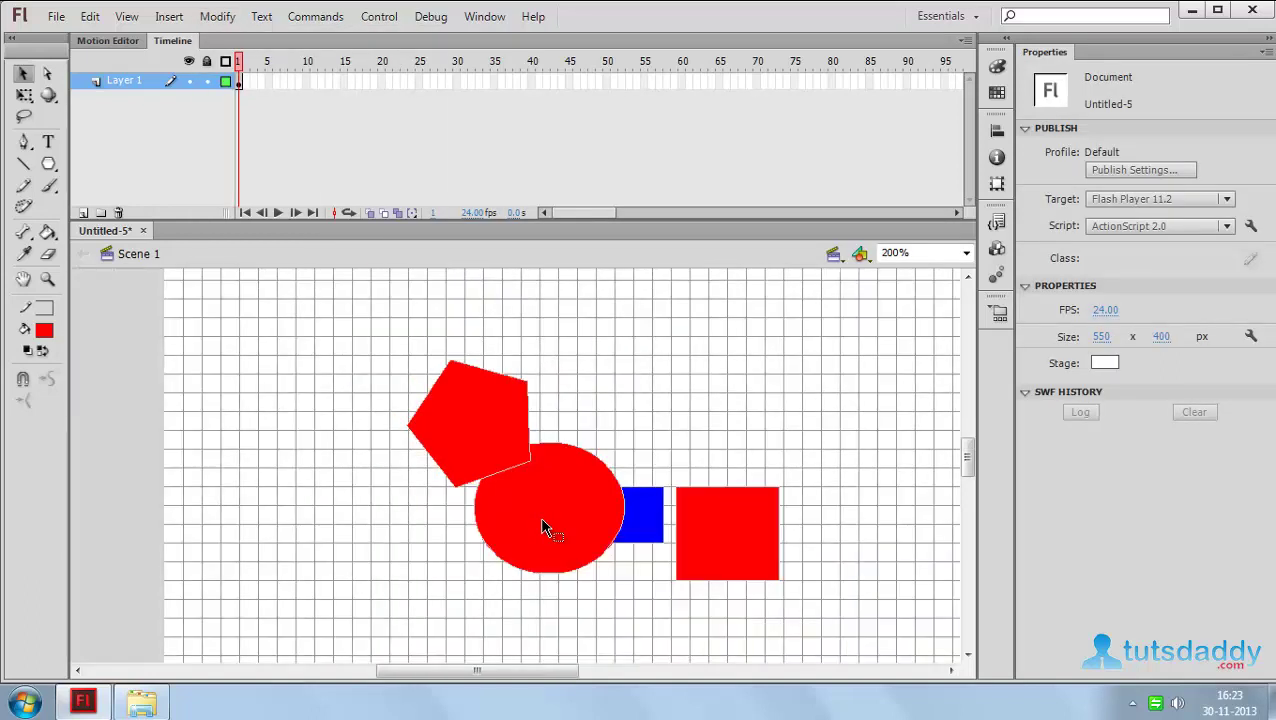
left_click_drag(490, 410, 572, 503)
left_click(24, 95)
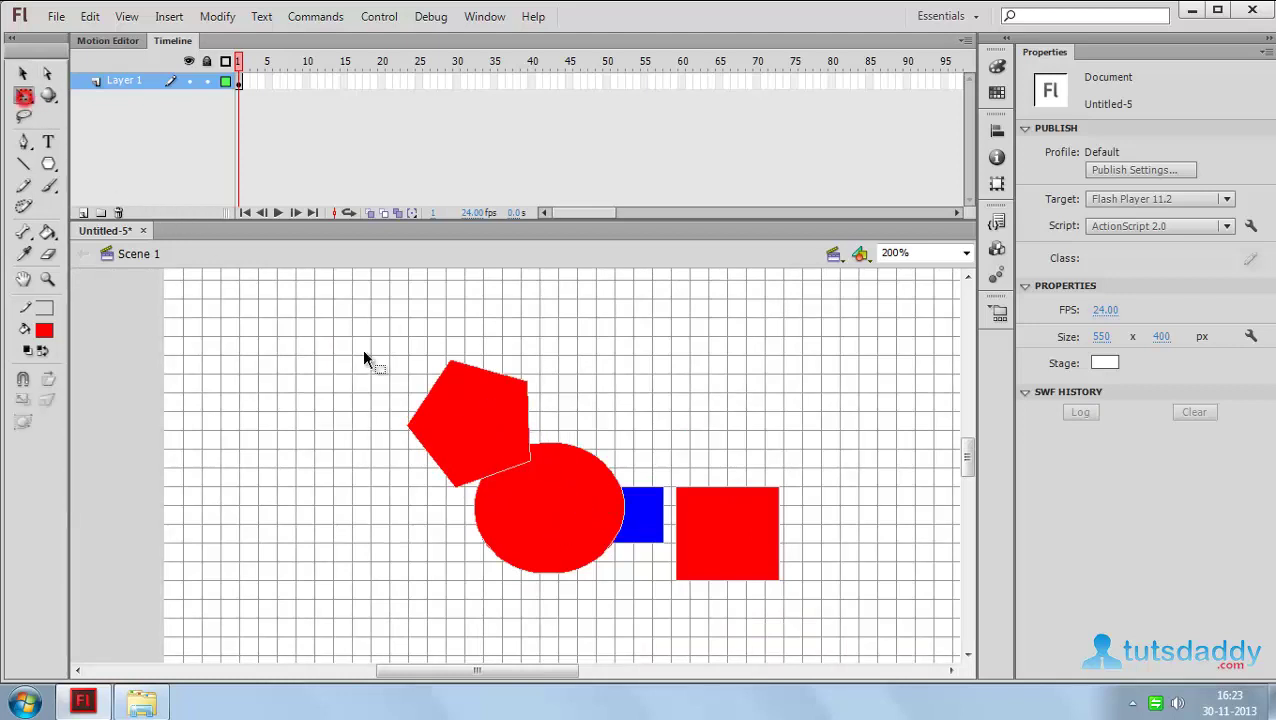
left_click_drag(451, 389, 683, 562)
- Unlock all locked objects on the stage and clear the selection
left_click(216, 17)
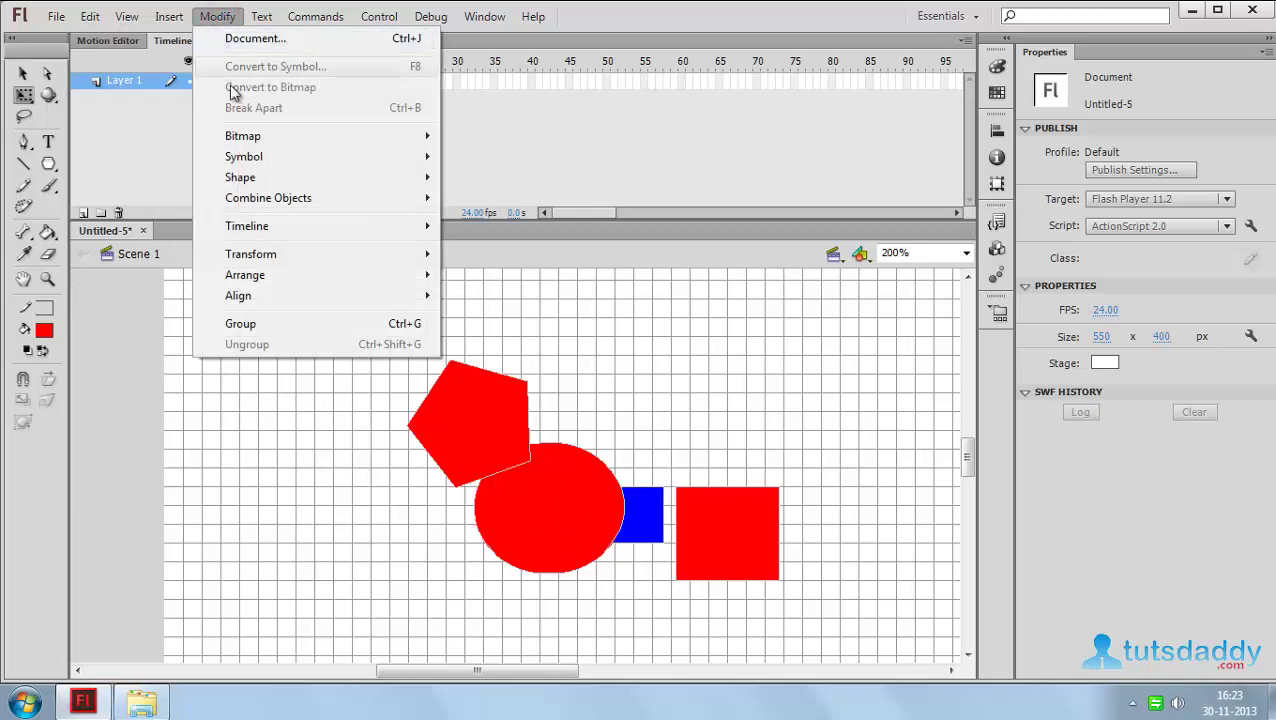
left_click(255, 275)
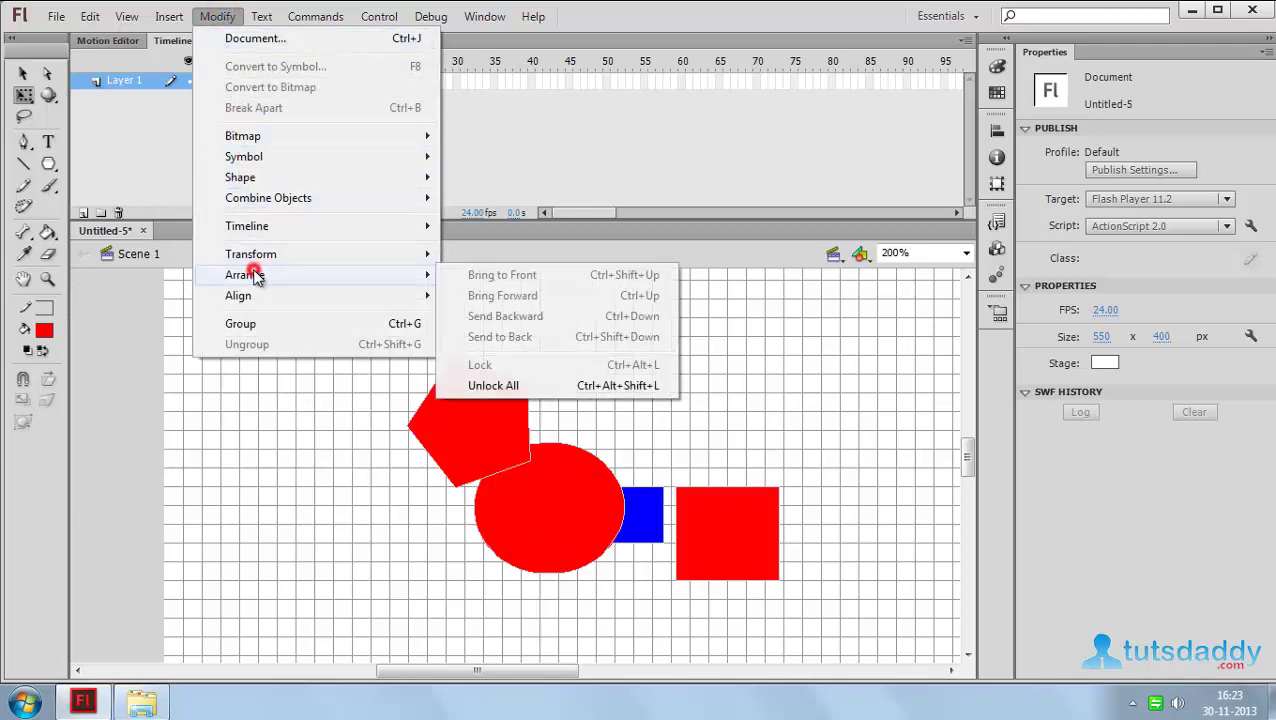
left_click(515, 387)
left_click(516, 316)
- Move the pentagon and oval group up and left, clear of the rectangles, and enlarge it to about 133 by 132 px
left_click(470, 468)
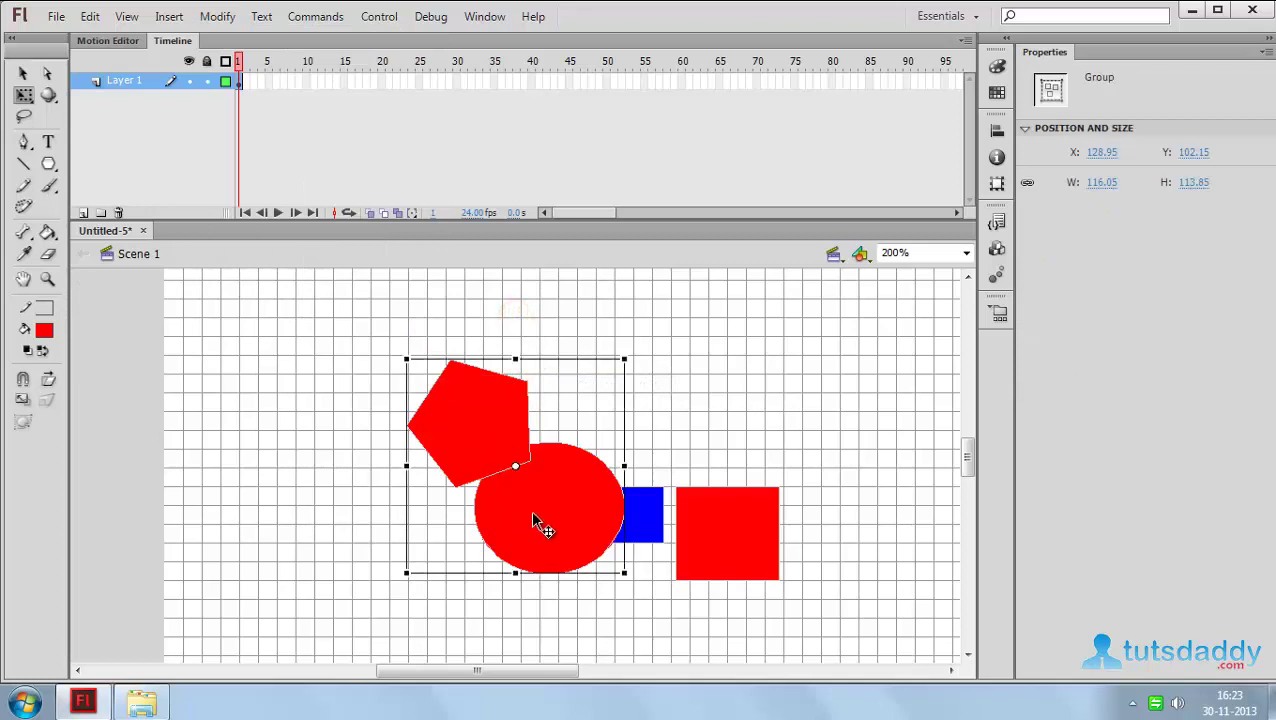
left_click_drag(470, 504, 353, 475)
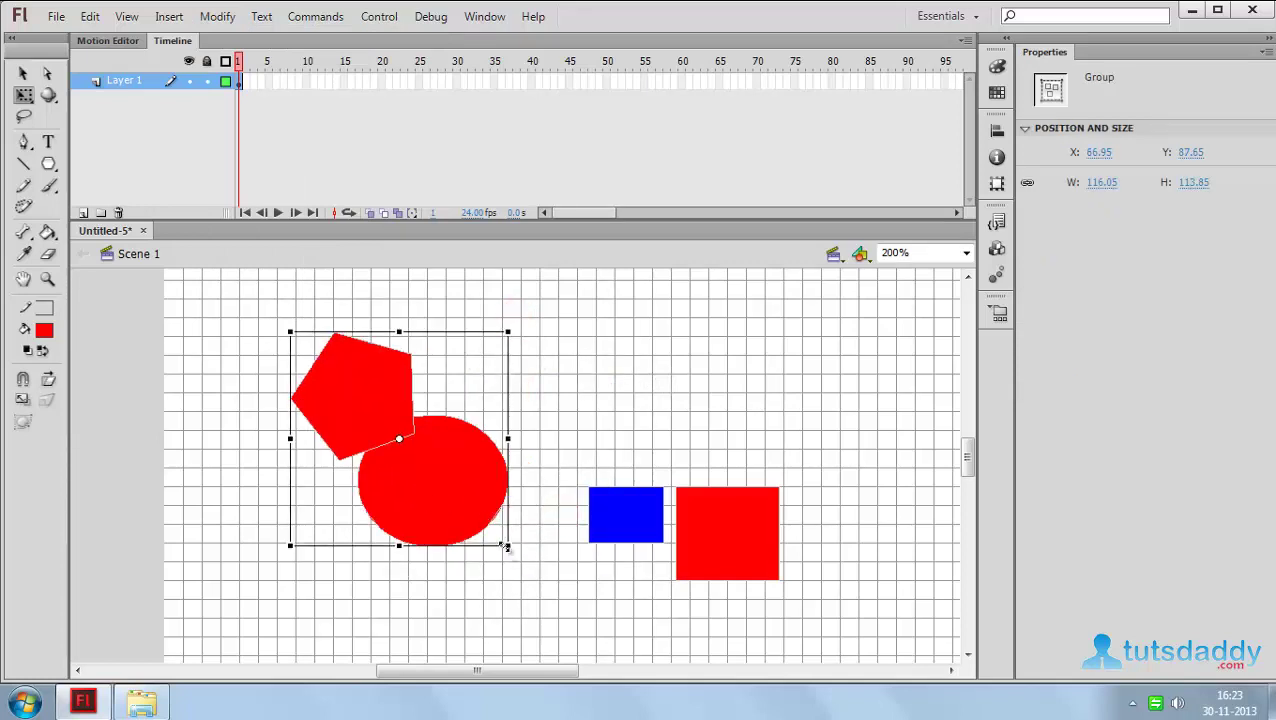
left_click_drag(508, 545, 540, 580)
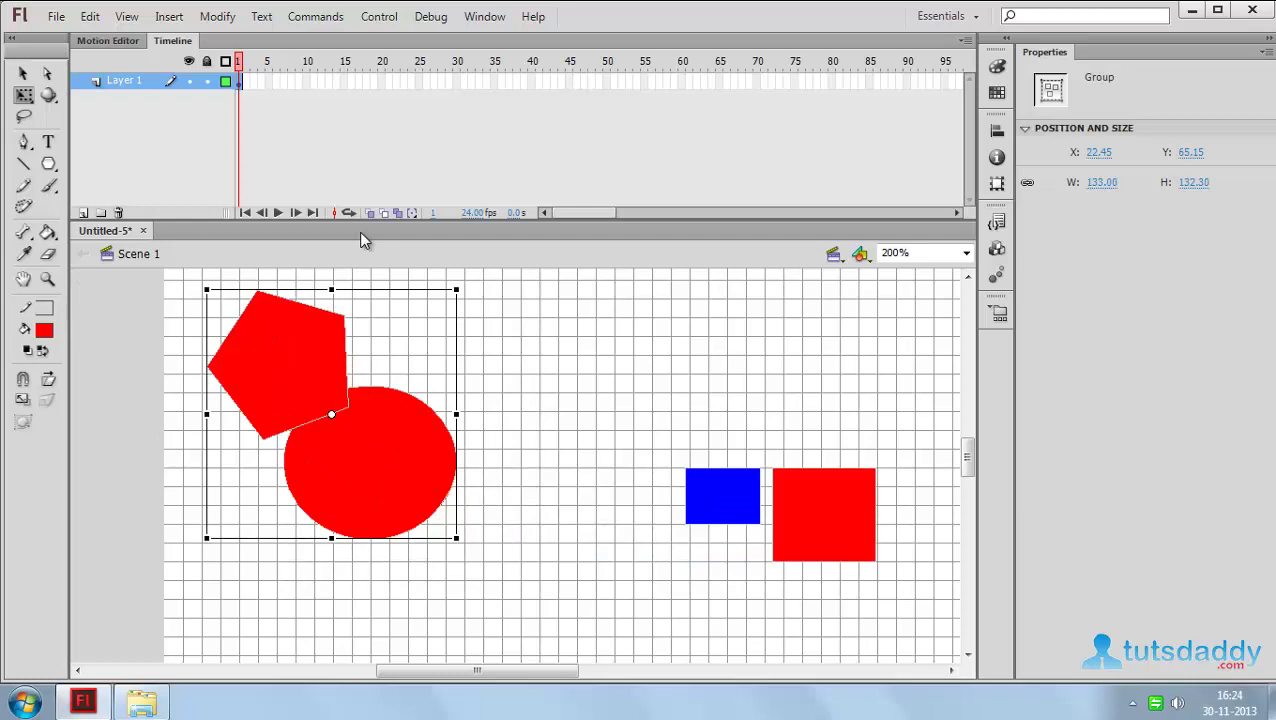
- Select the rectangles group together with the pentagon and oval group and align both to the stage's left edge
left_click_drag(890, 585, 629, 476)
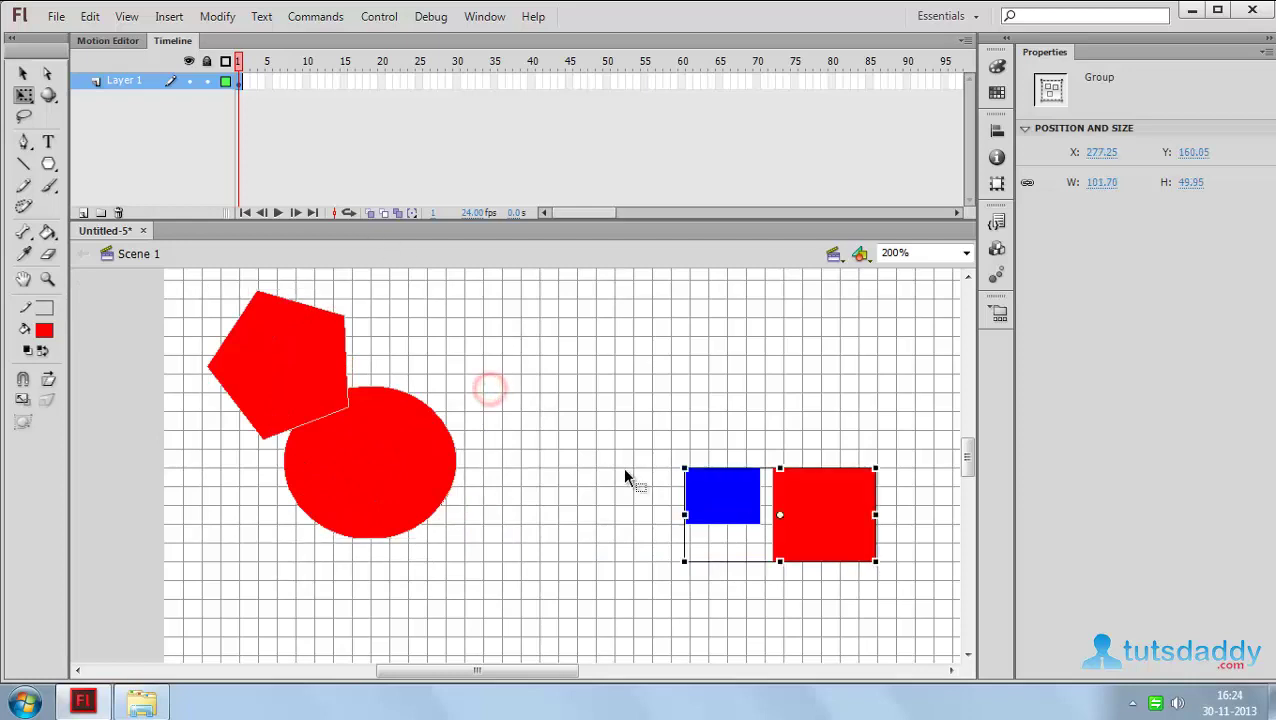
left_click(409, 477, "shift")
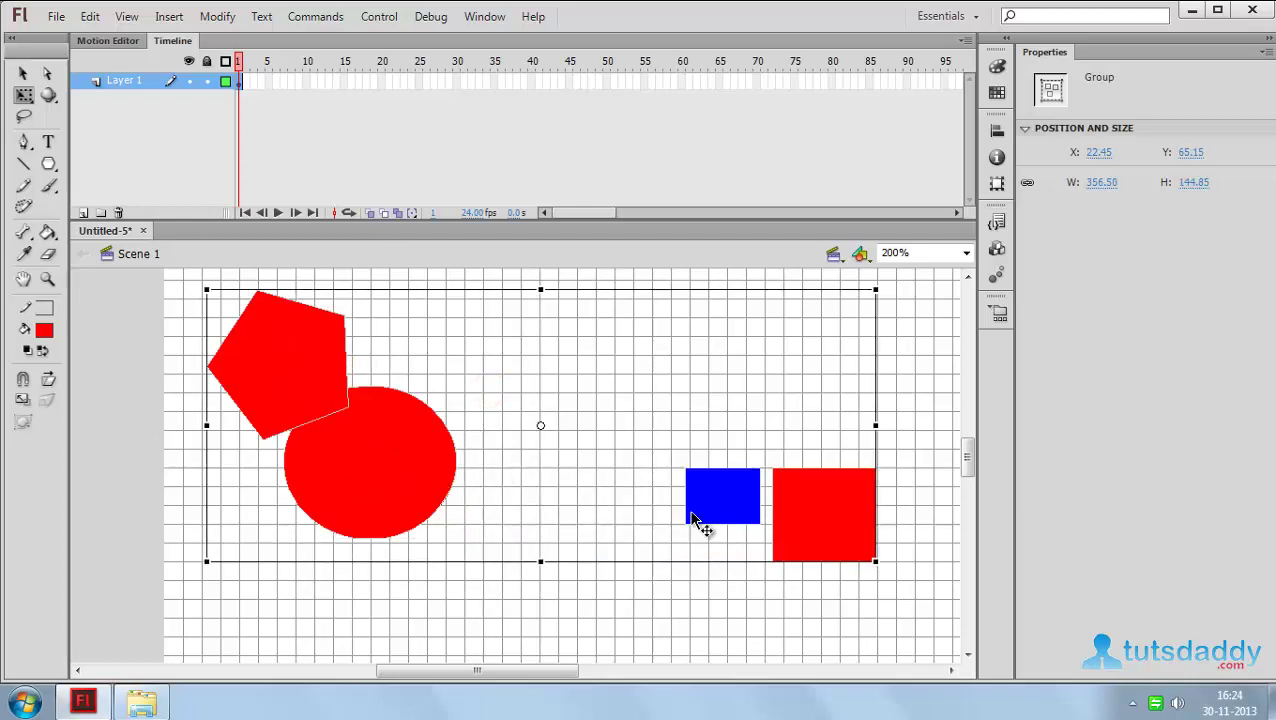
left_click(225, 18)
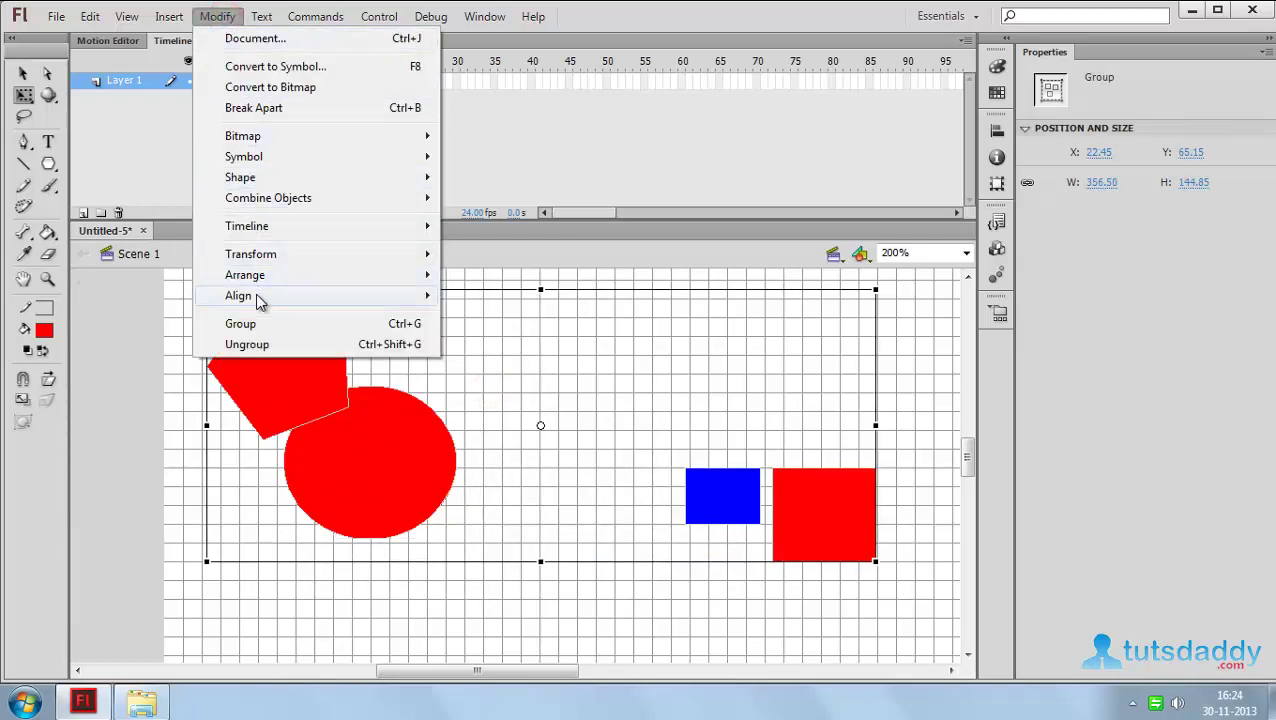
mouse_move(257, 300)
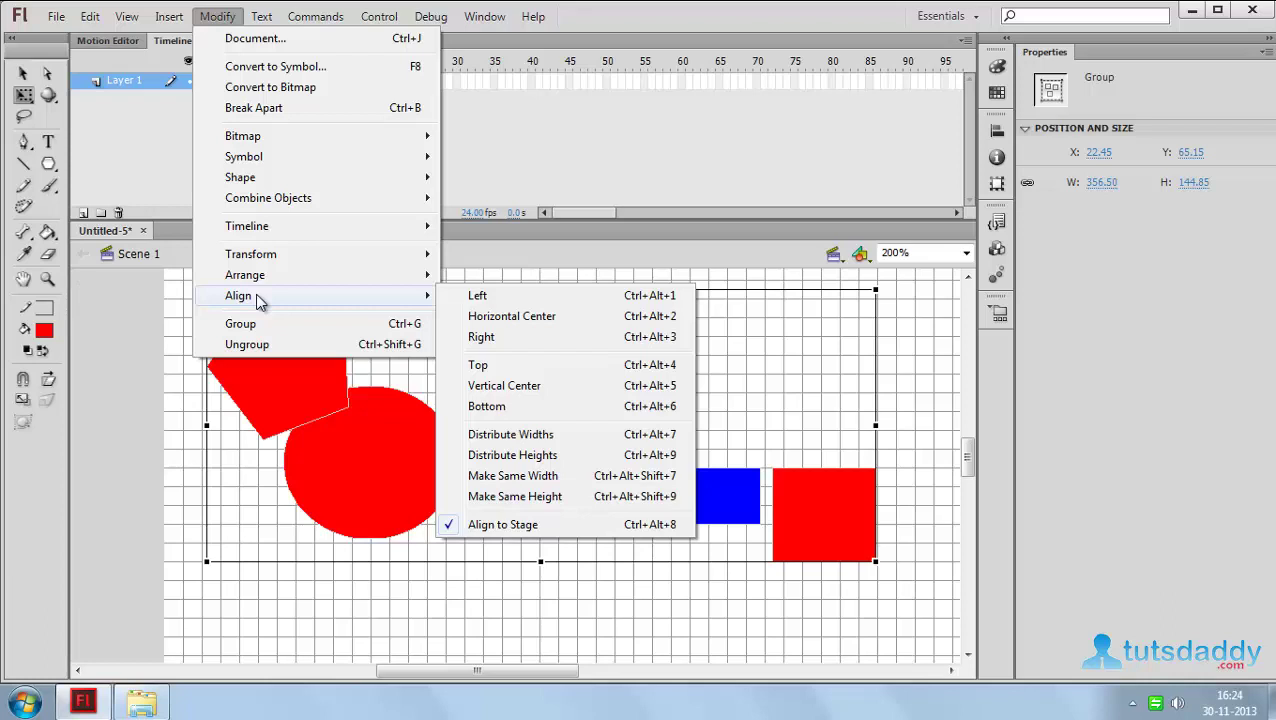
left_click(662, 300)
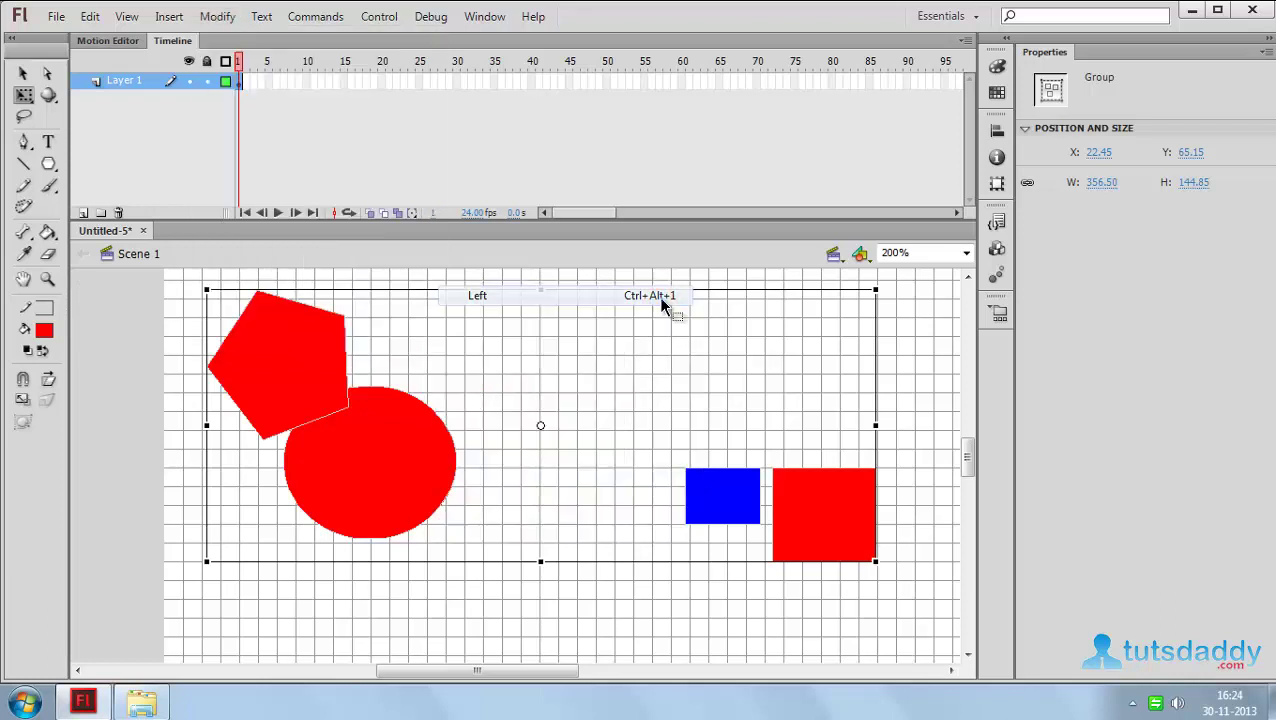
- Move the pentagon and oval group to about X 192, Y 88, and align both groups to the stage's right edge
left_click(558, 496)
left_click_drag(370, 472, 731, 514)
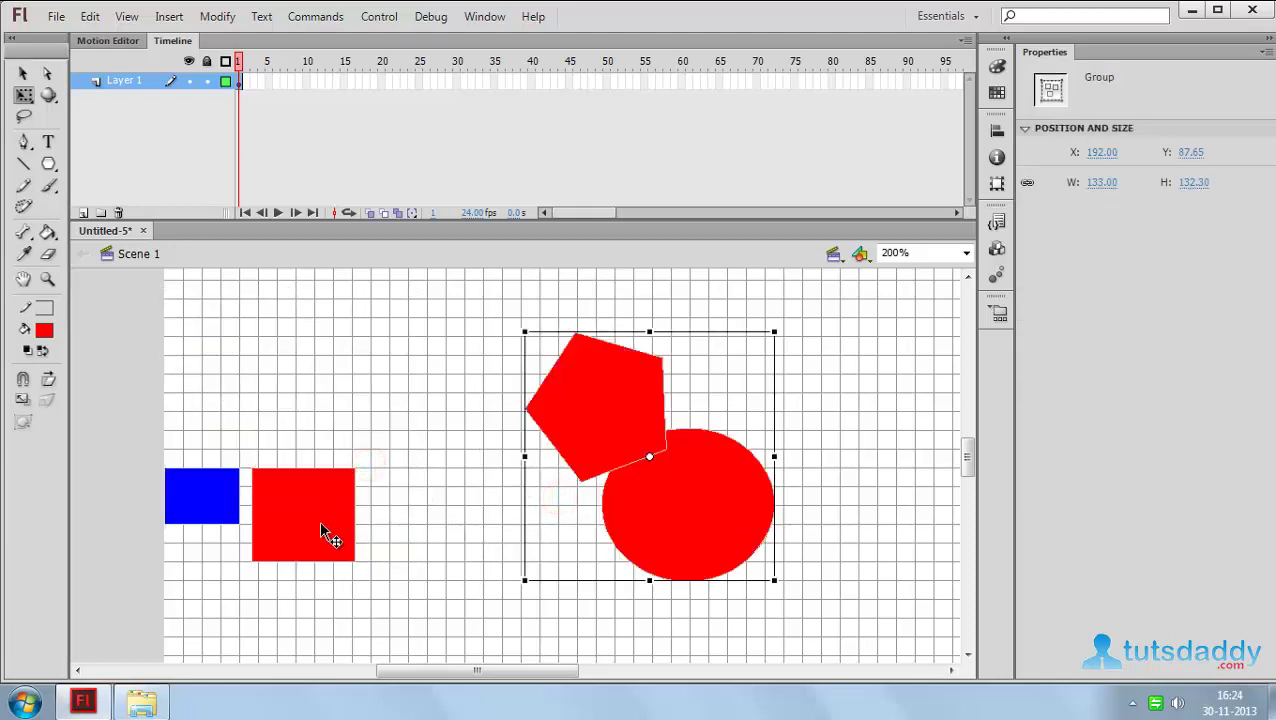
key("ctrl+a")
left_click(217, 16)
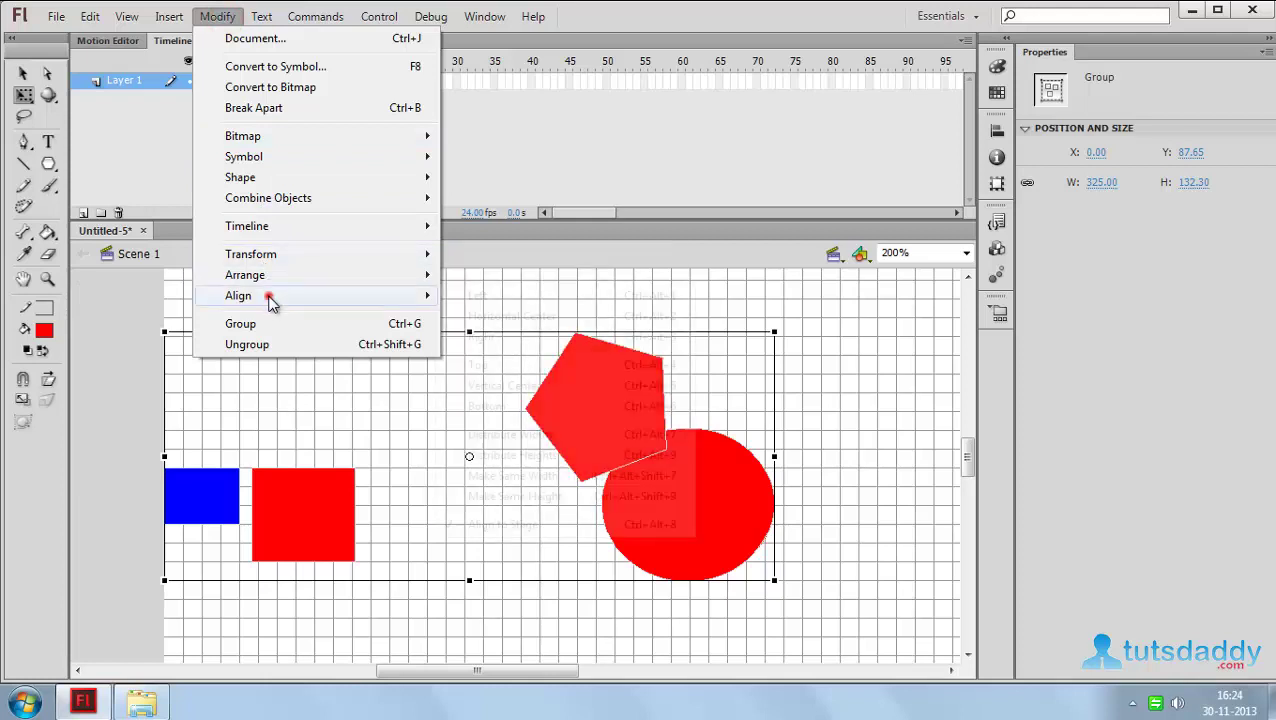
left_click(268, 295)
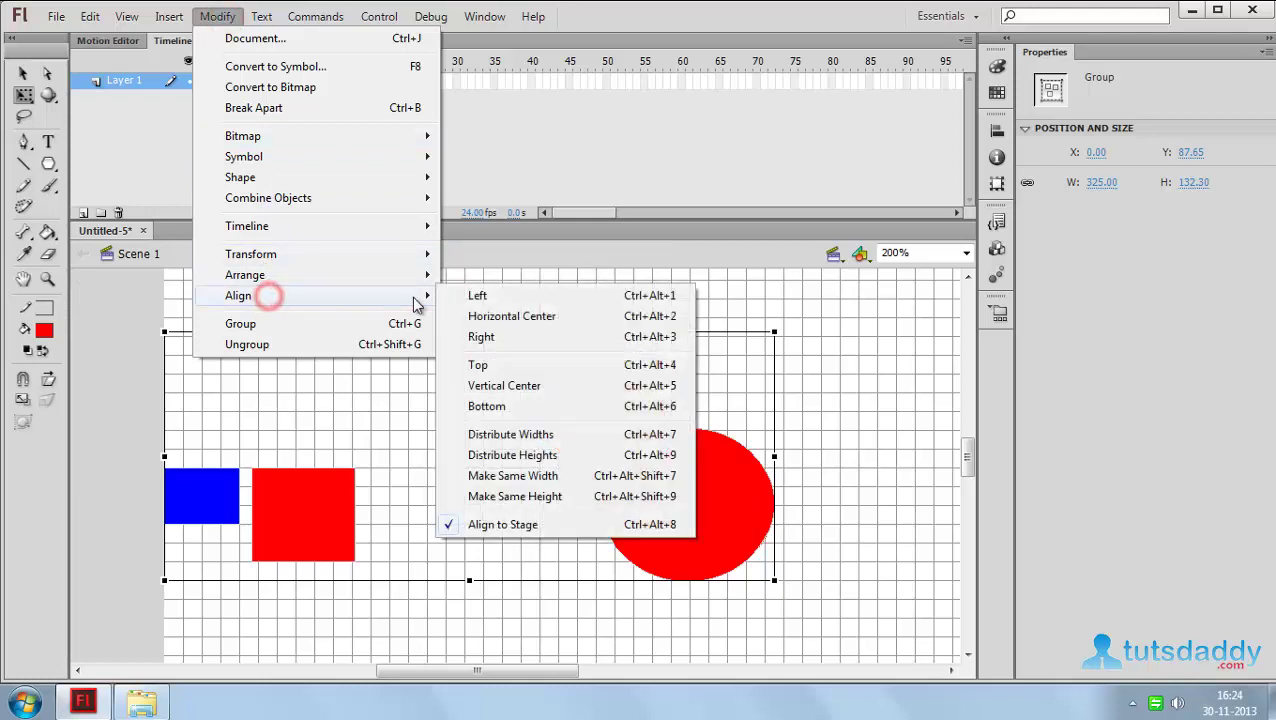
left_click(482, 337)
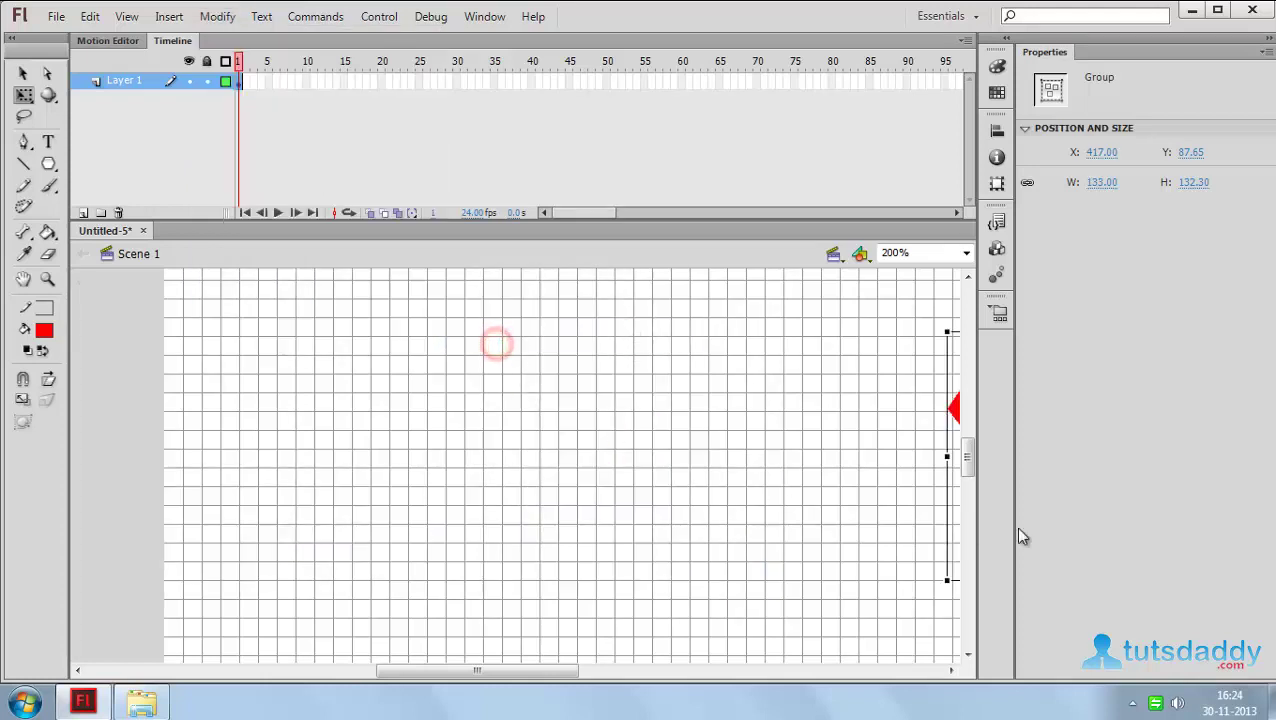
- Move both groups together to about X 259, Y 78, and align them to the stage's horizontal center
key("ctrl+1")
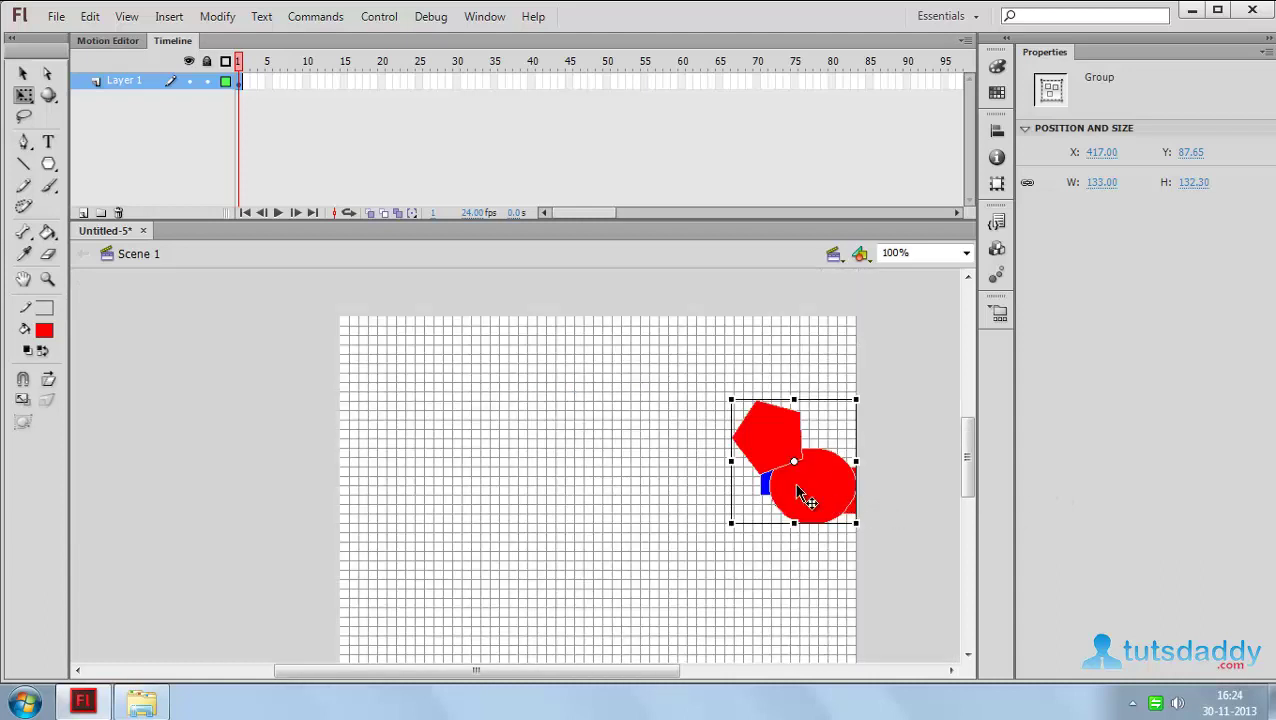
left_click_drag(822, 495, 664, 485)
left_click(214, 17)
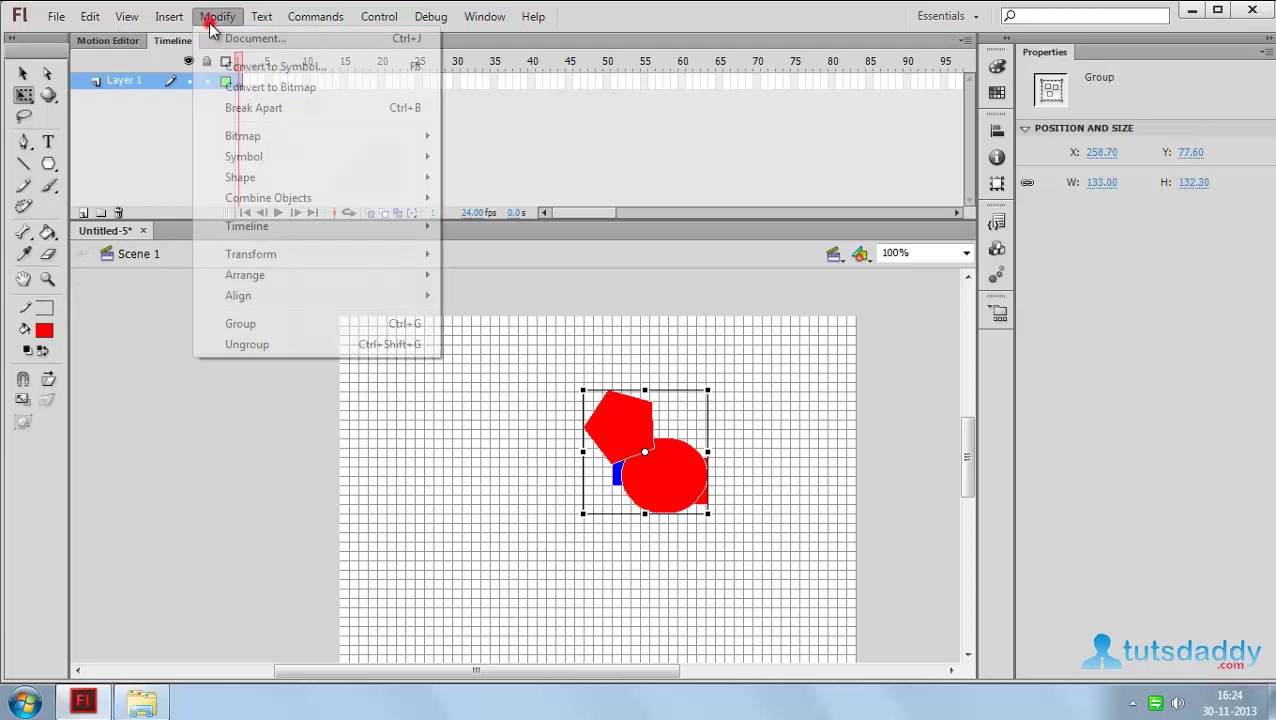
mouse_move(272, 296)
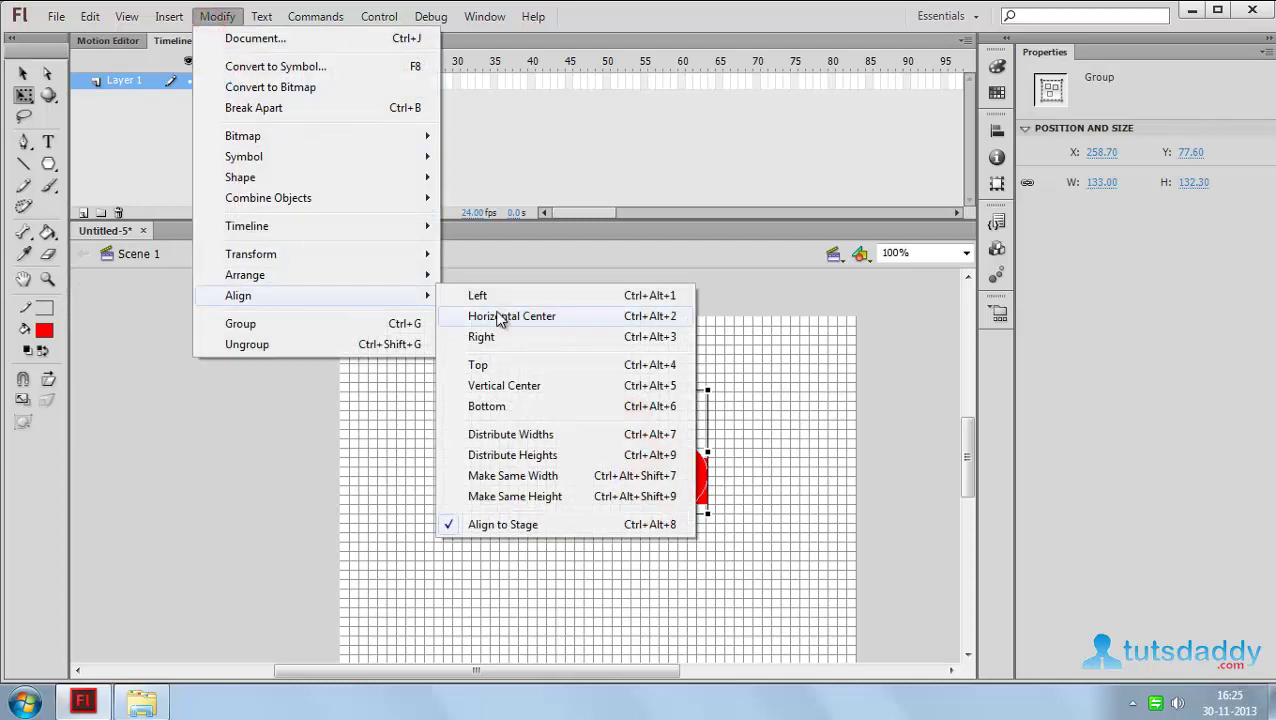
left_click(497, 313)
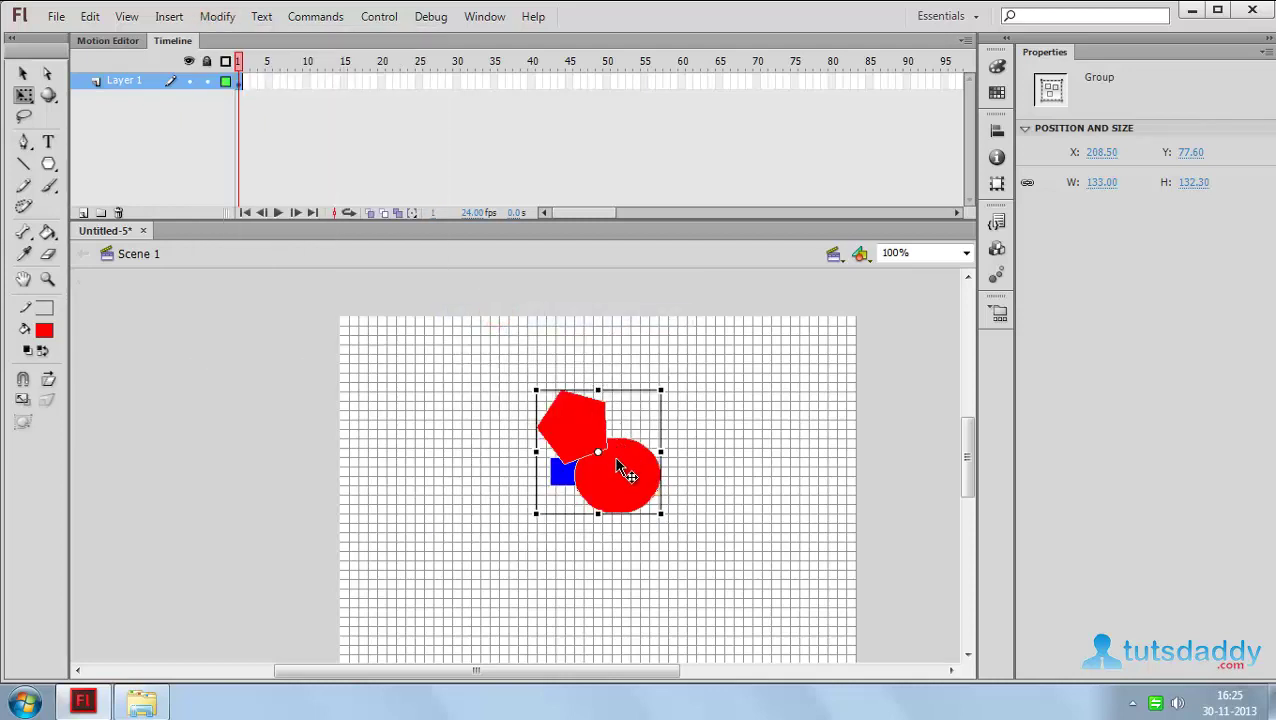
- Align both selected groups to the vertical center of the stage
left_click(209, 20)
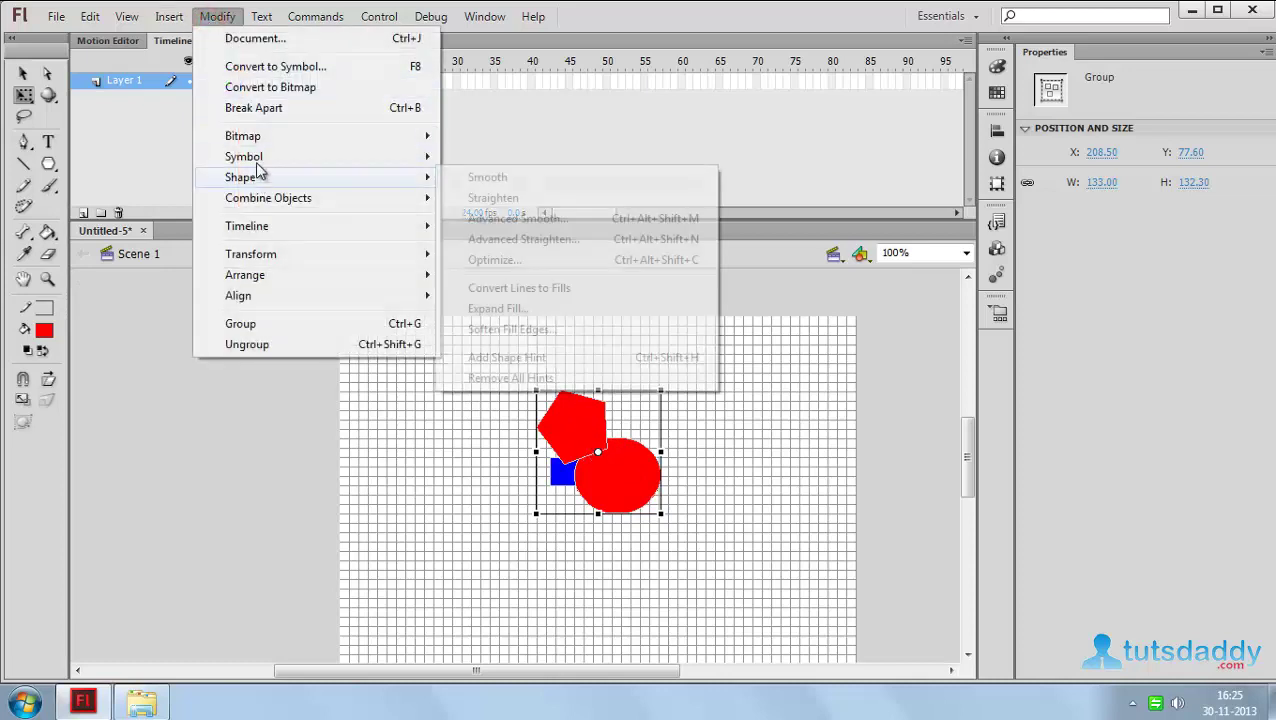
mouse_move(255, 168)
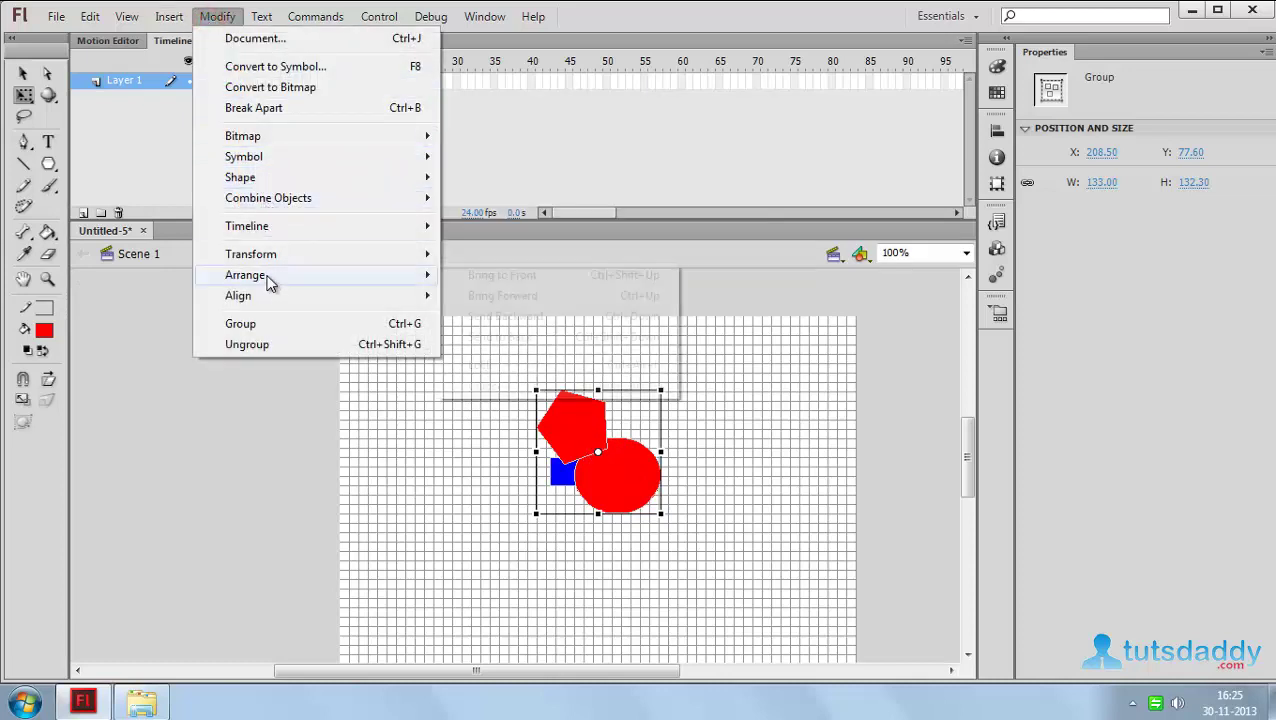
mouse_move(273, 302)
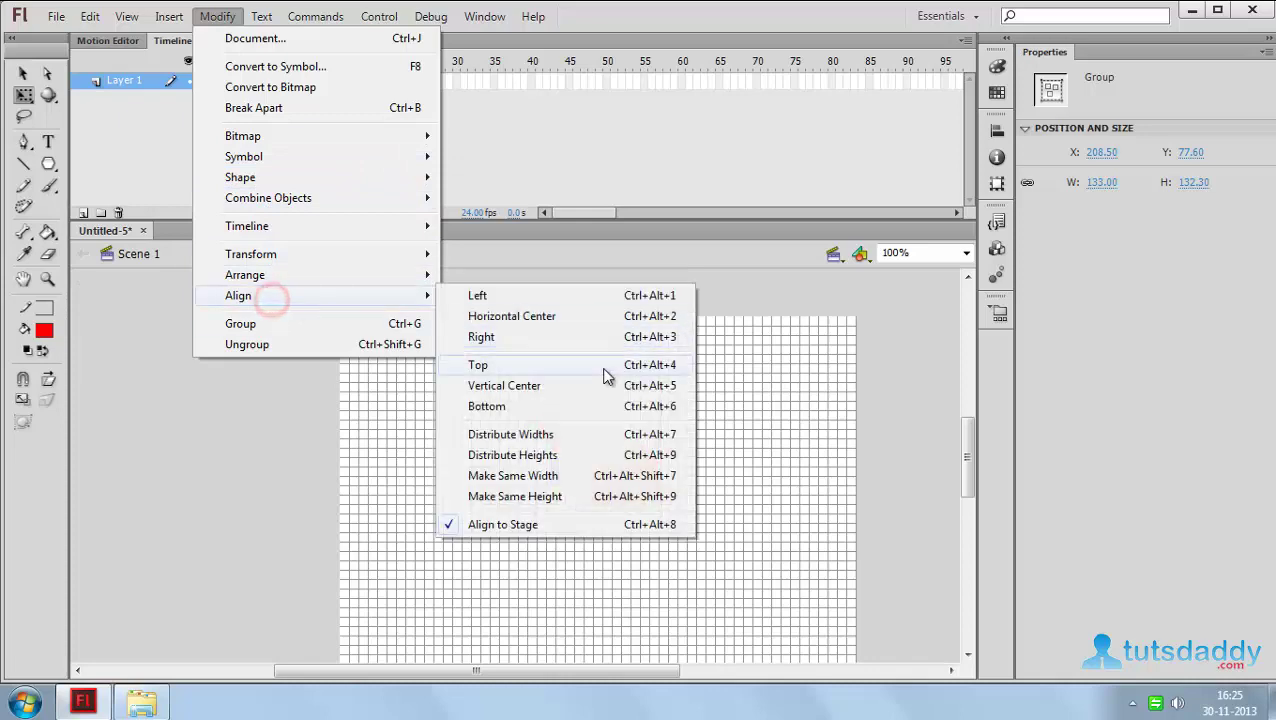
left_click(545, 384)
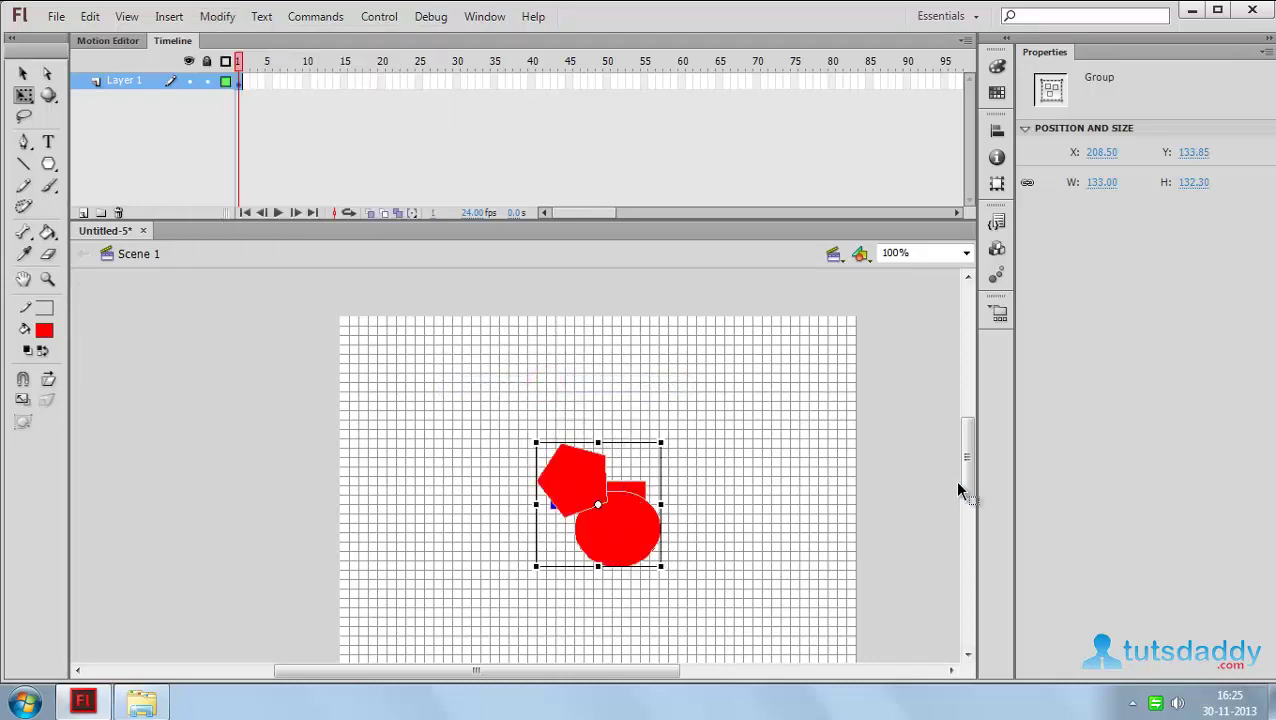
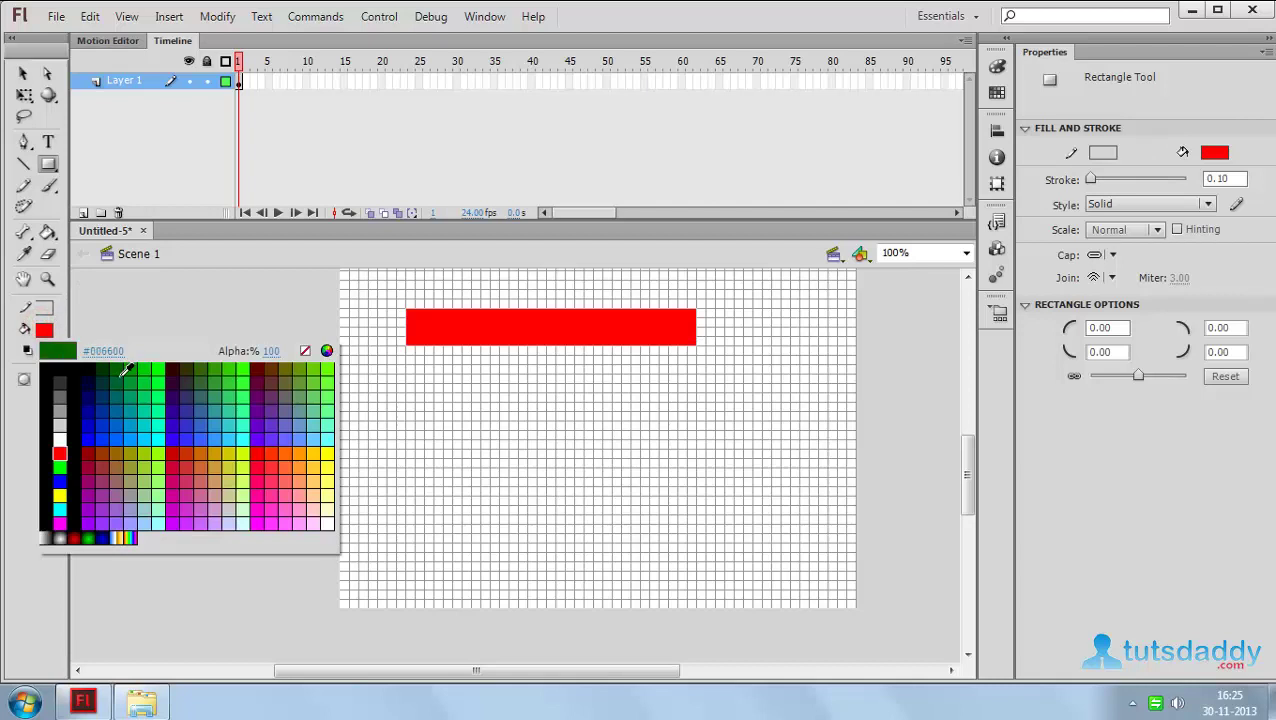
- Draw a dark green (#006633) rectangle below the red bar and set the fill color to yellow
left_click(118, 377)
left_click_drag(382, 400, 639, 459)
left_click(45, 334)
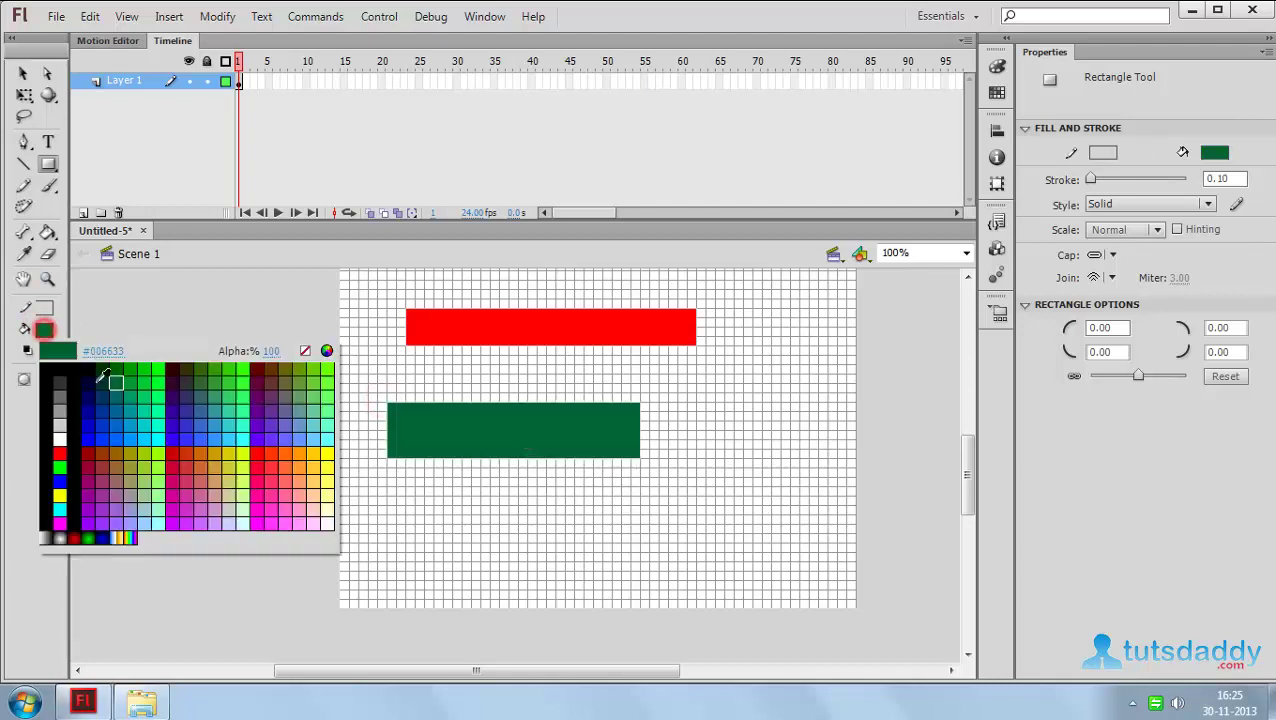
left_click(59, 500)
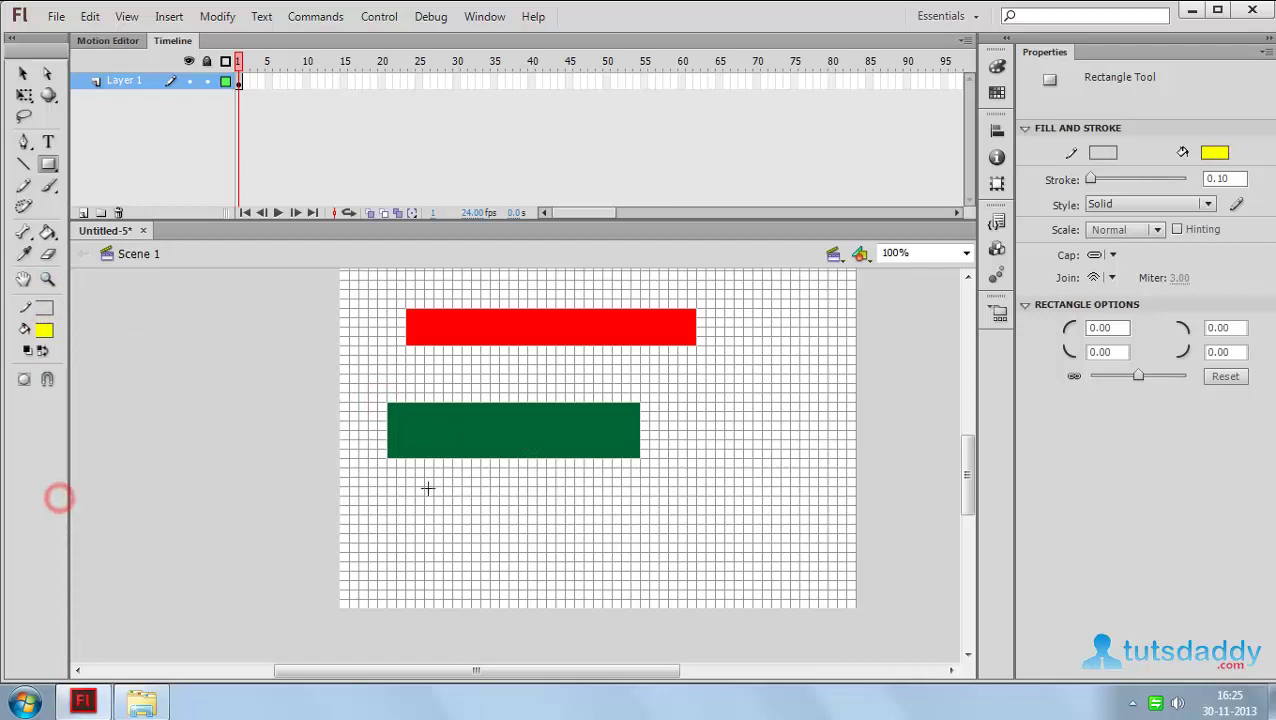
- Draw a yellow rectangle below the dark green bar, starting at the green bar's left edge, and switch to the Selection tool
mouse_move(387, 487)
left_mouse_down()
mouse_move(478, 521)
mouse_move(575, 523)
left_mouse_up()
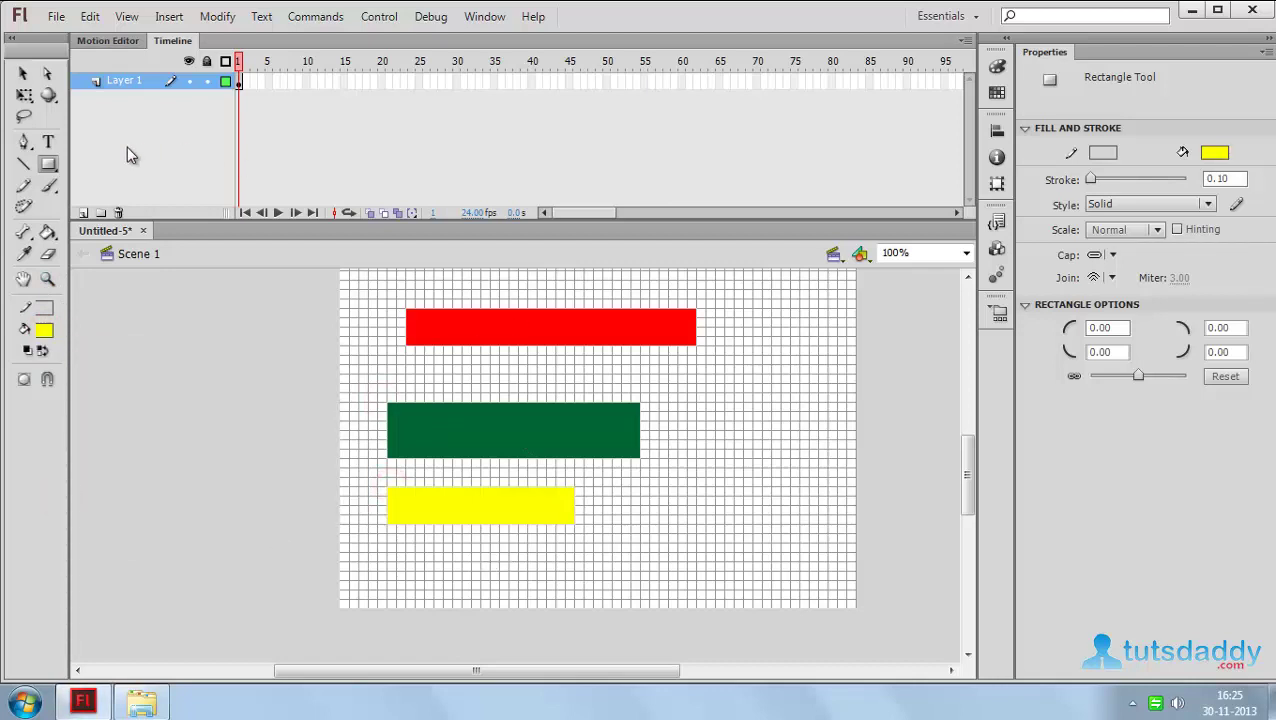
left_click(23, 74)
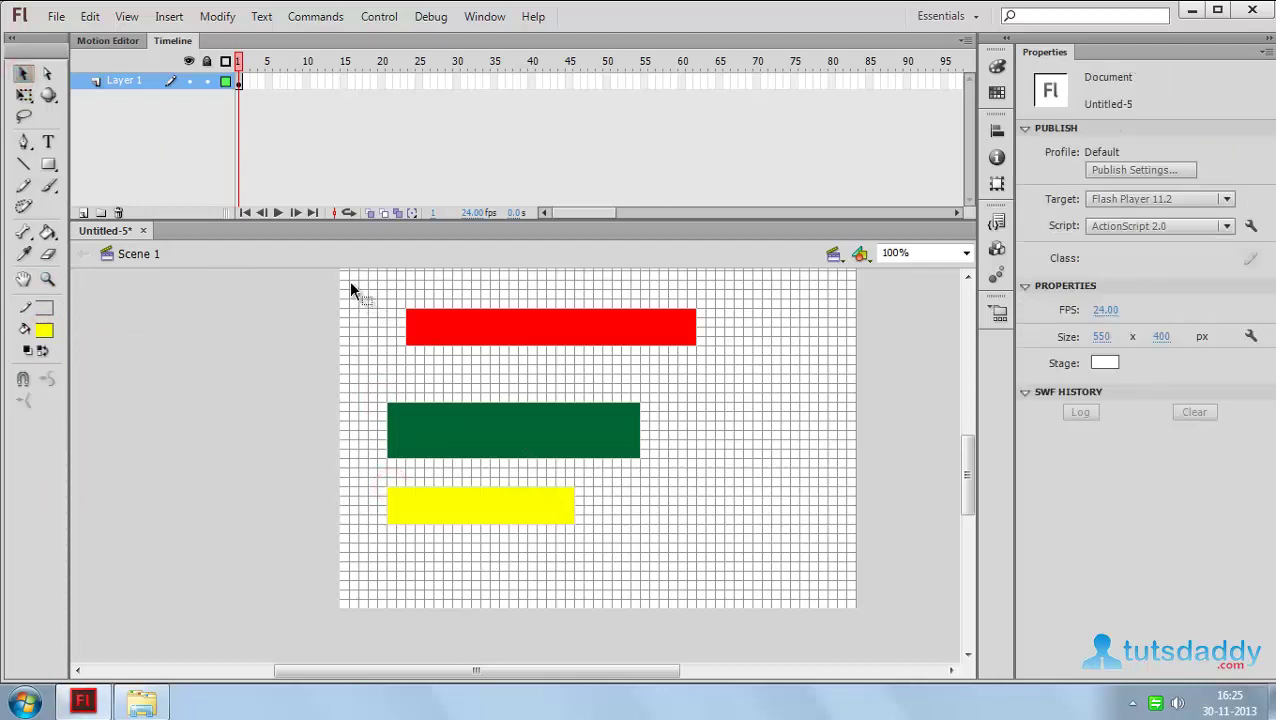
left_click_drag(349, 281, 720, 578)
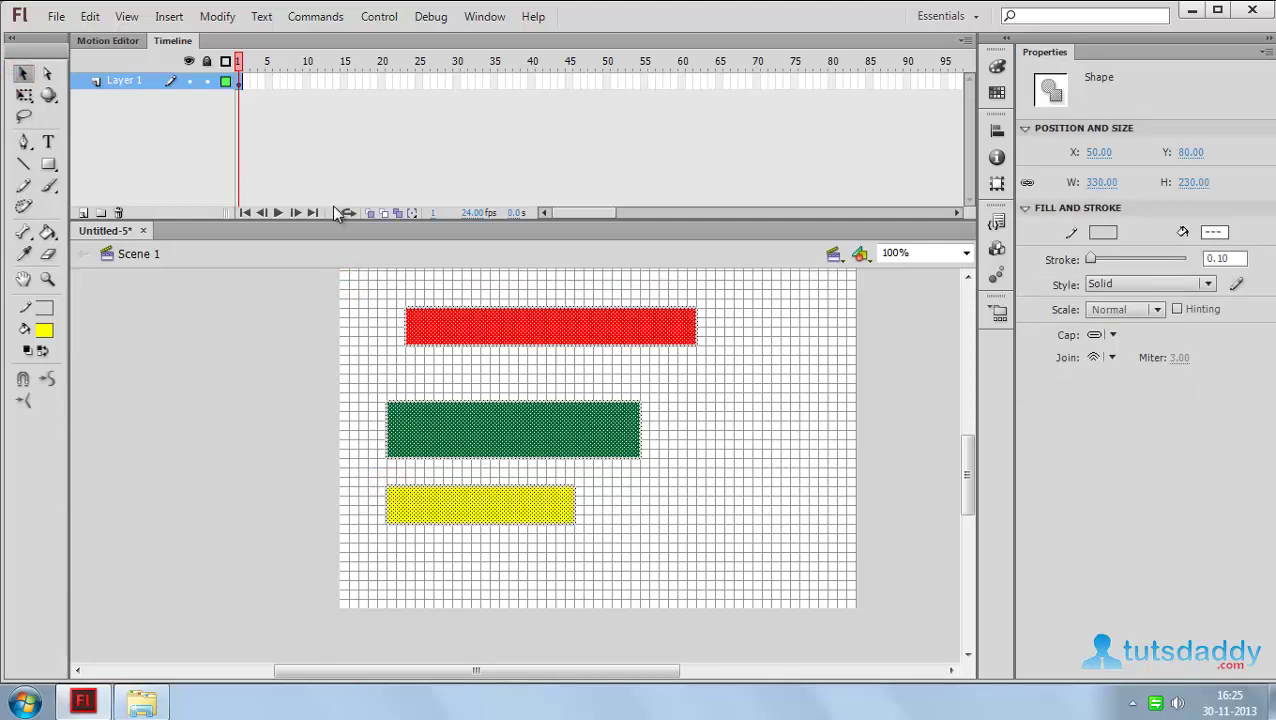
left_click(215, 17)
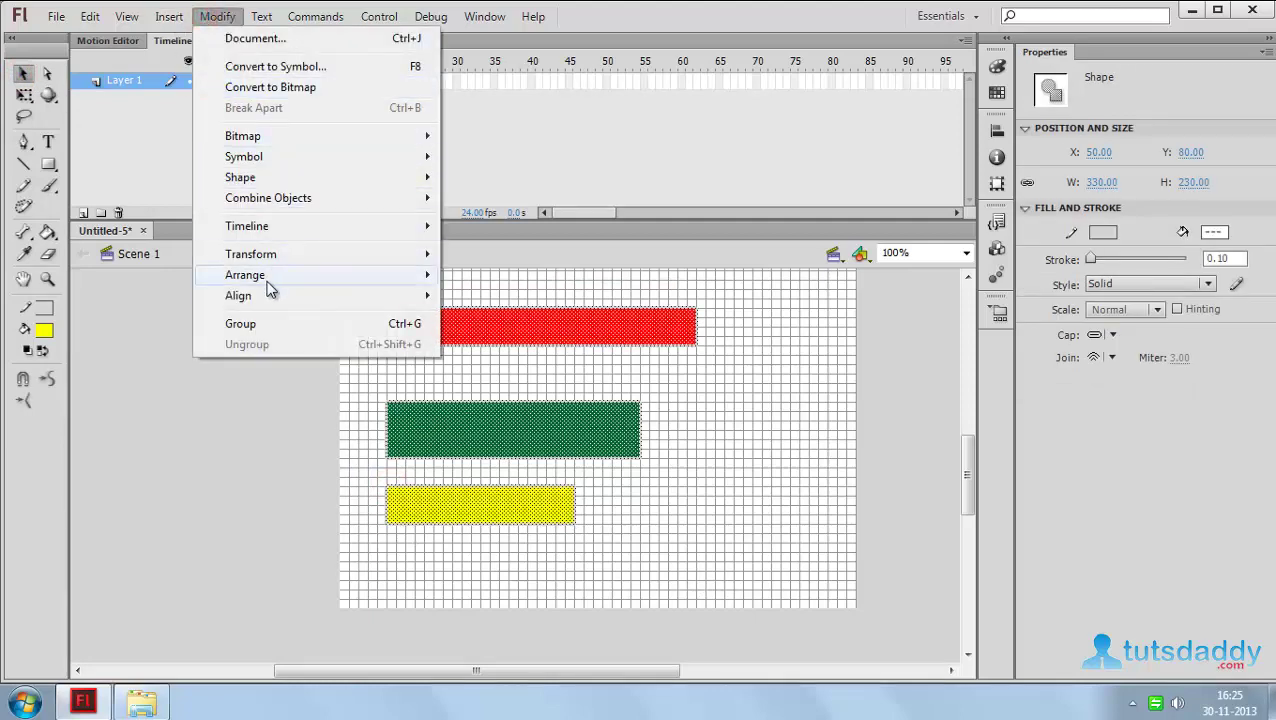
mouse_move(367, 298)
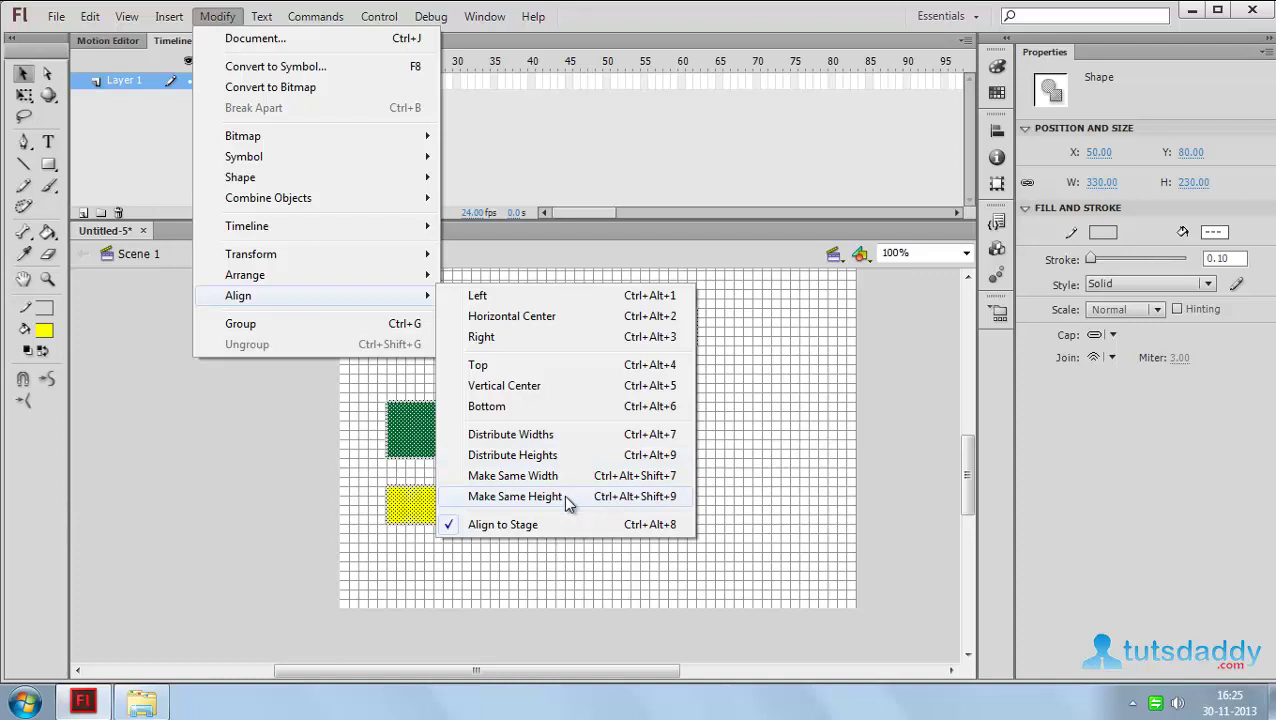
left_click(549, 440)
left_click(775, 385)
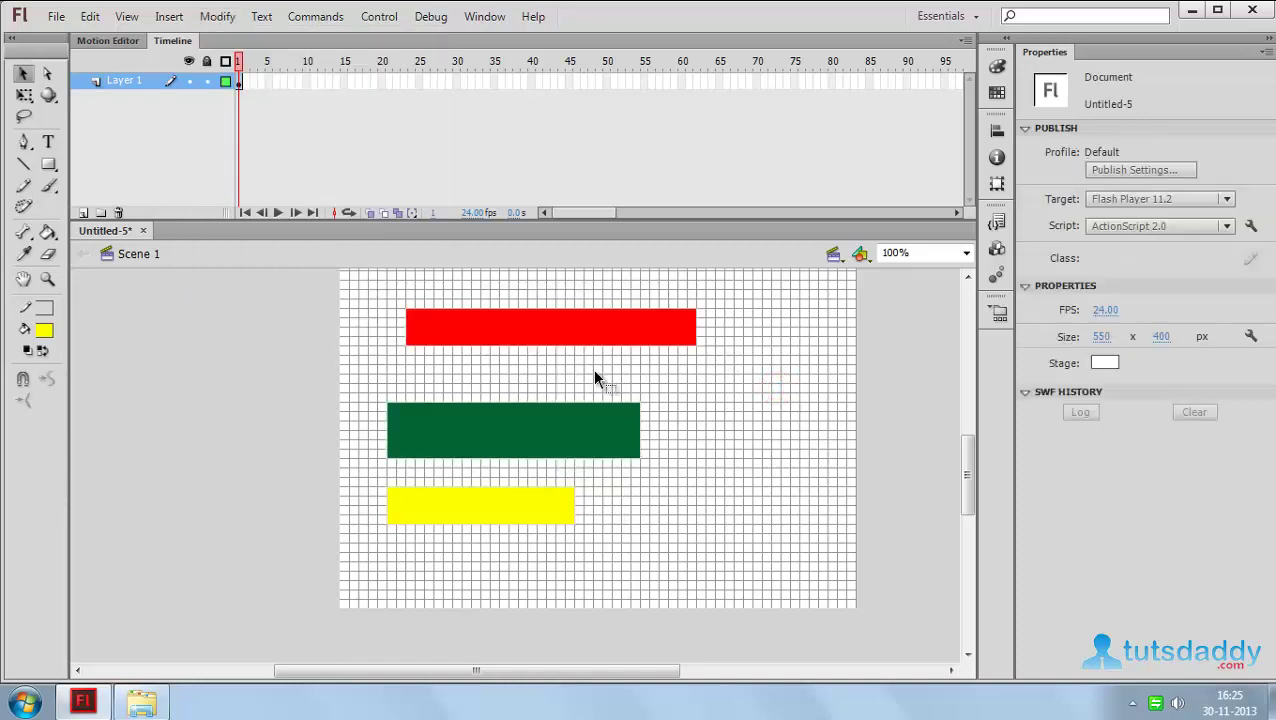
- Select the red, green and yellow bars together and distribute their widths across the stage
left_click_drag(383, 372, 723, 572)
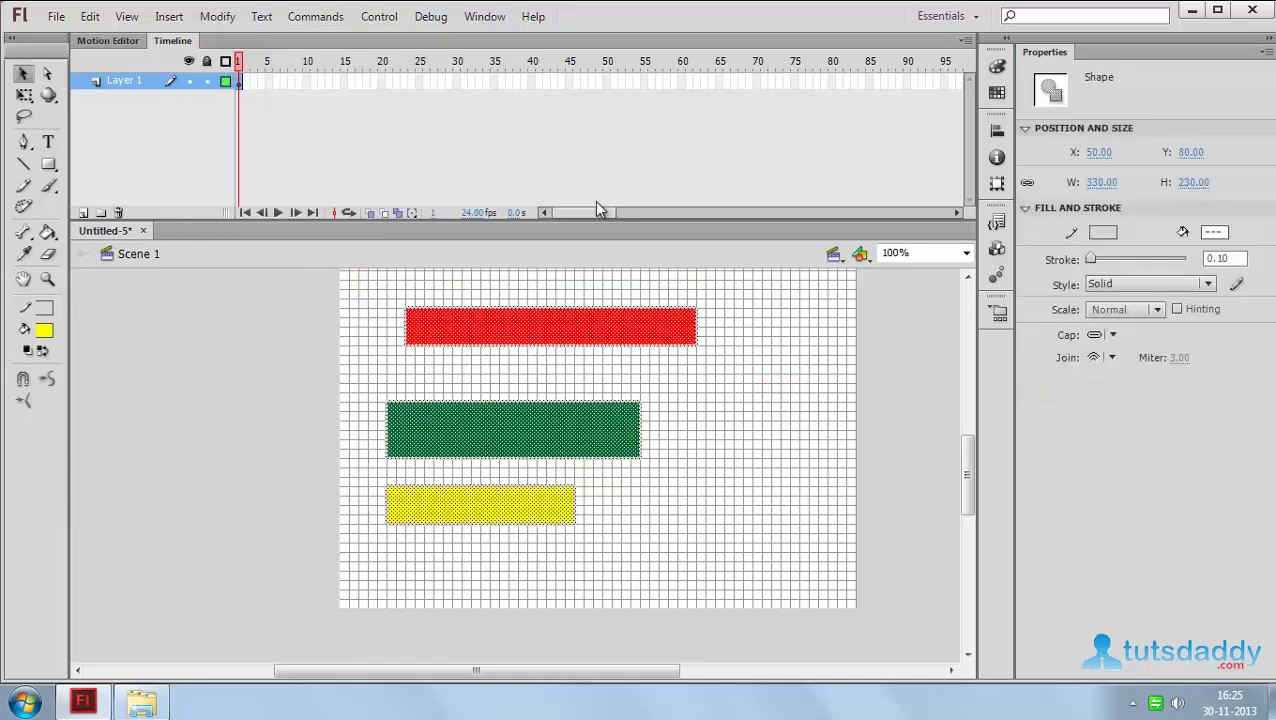
left_click(217, 17)
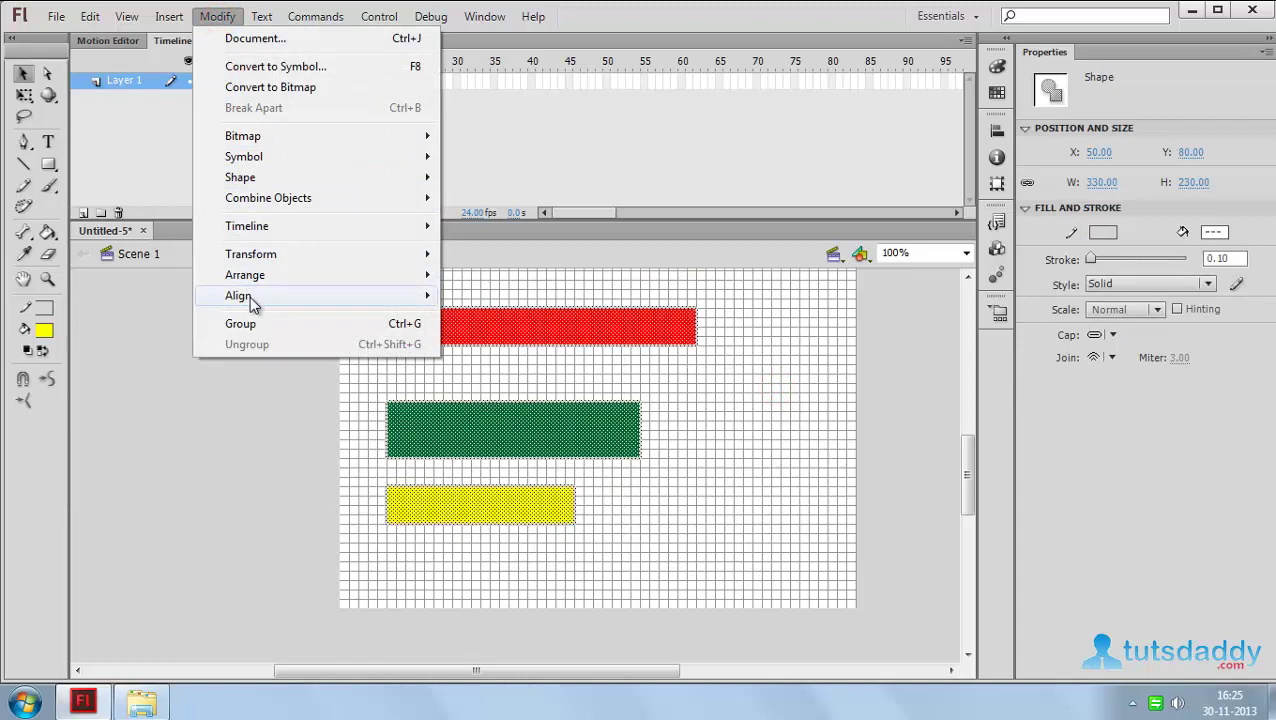
mouse_move(242, 296)
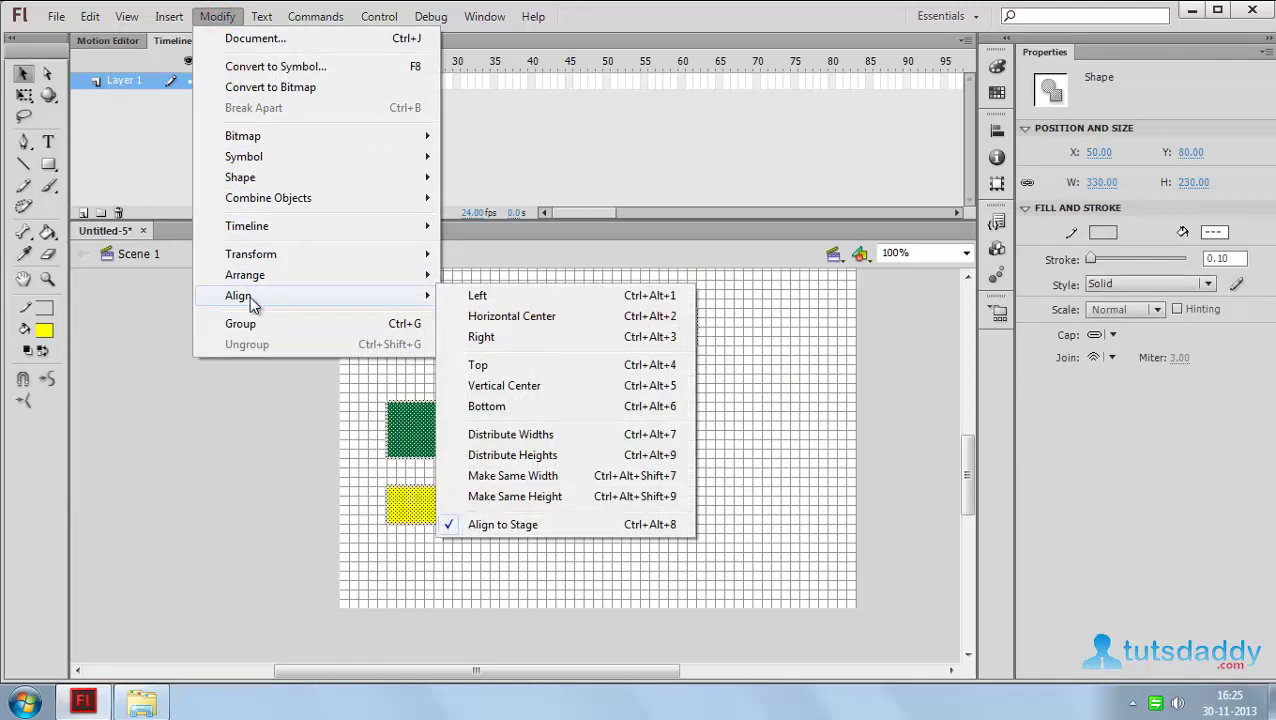
left_click(524, 440)
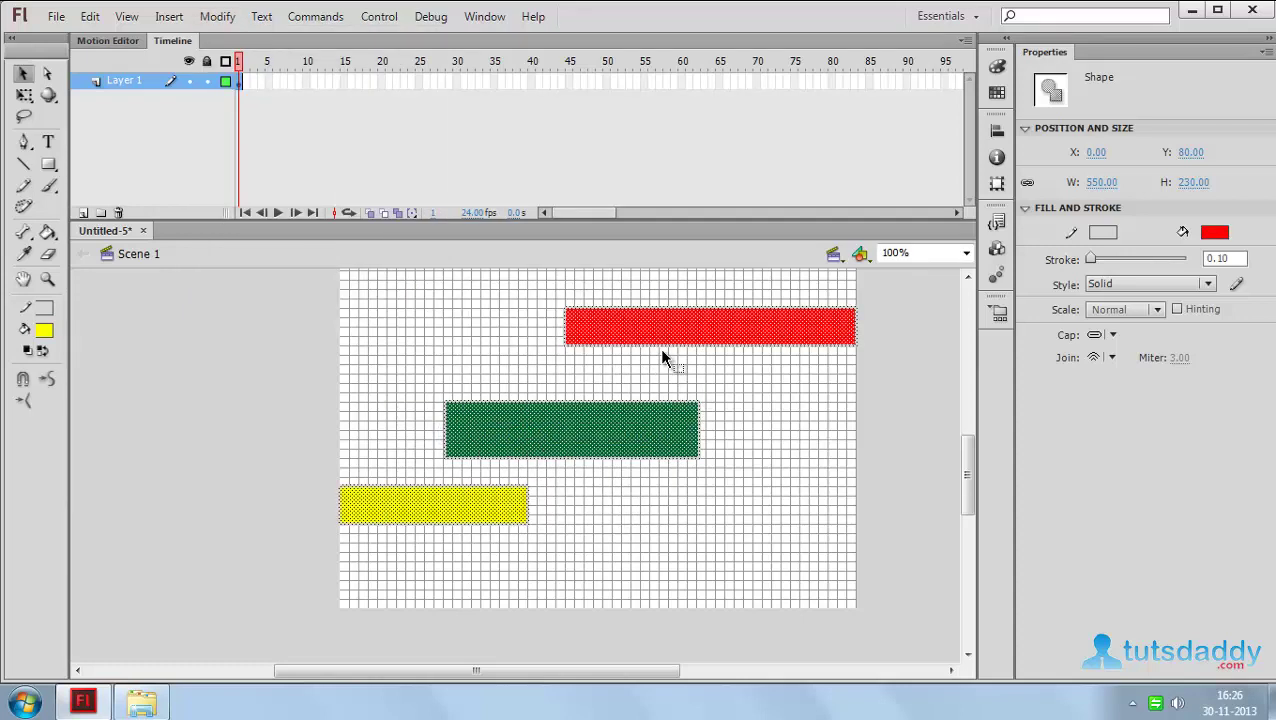
- Distribute the heights of the three selected bars across the stage
left_click(217, 17)
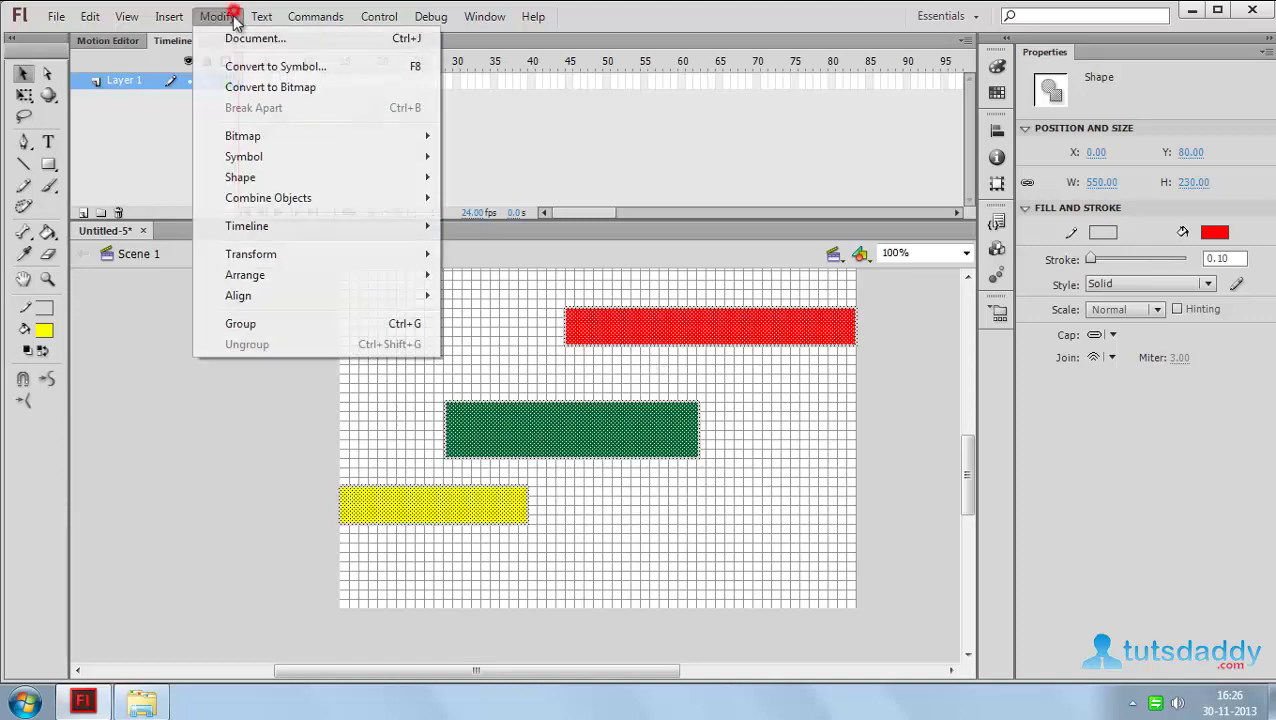
mouse_move(279, 296)
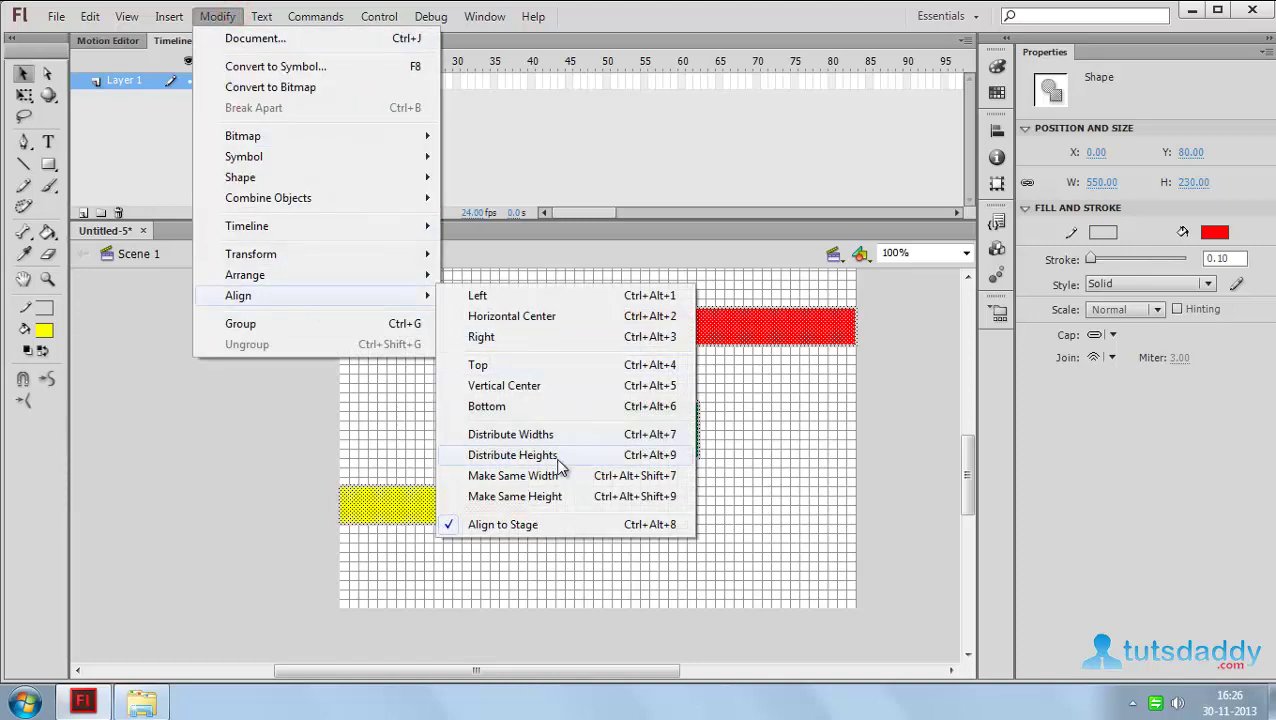
left_click(548, 456)
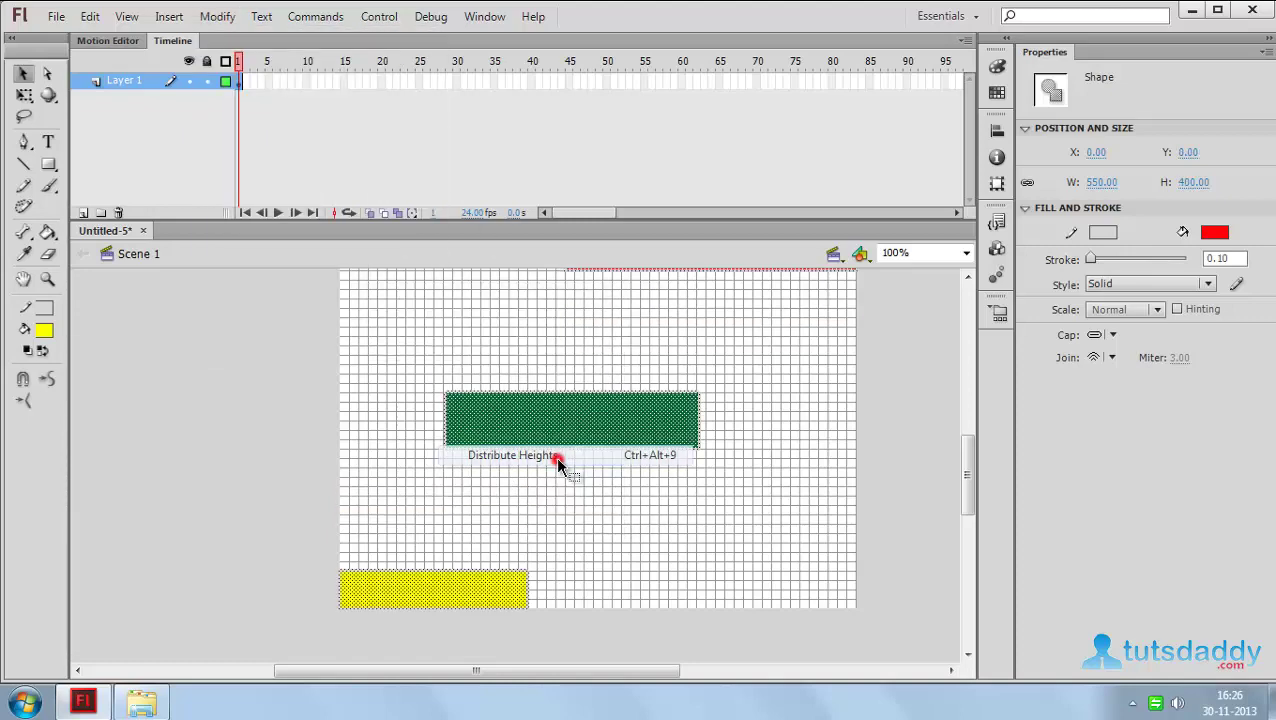
left_click(671, 270)
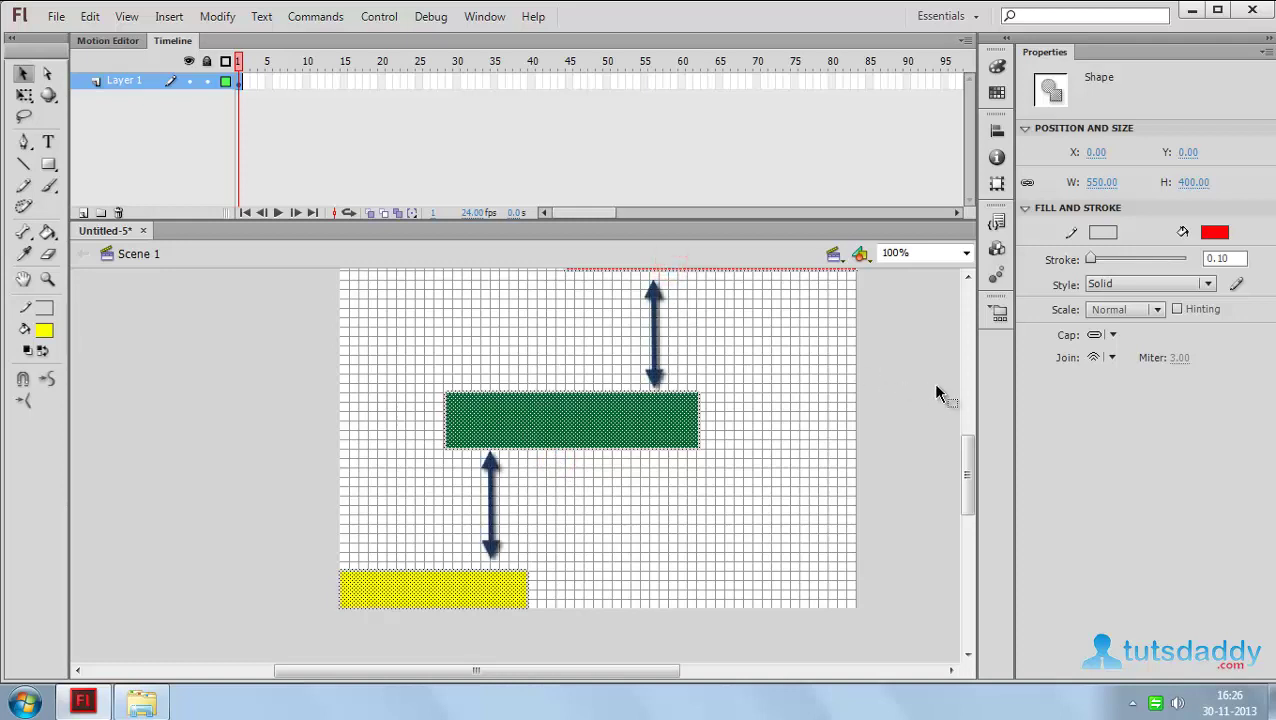
- Align all three selected bars to the left edge of the stage
key("ctrl+minus")
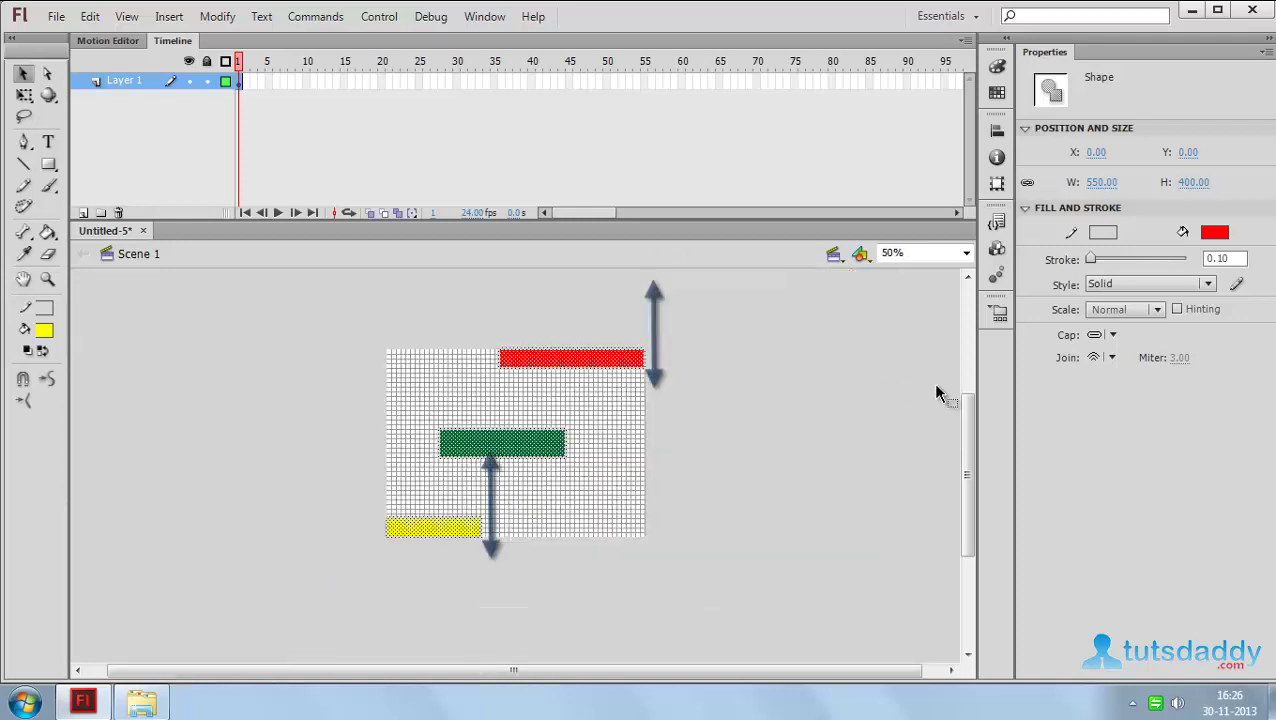
left_click(207, 15)
mouse_move(262, 274)
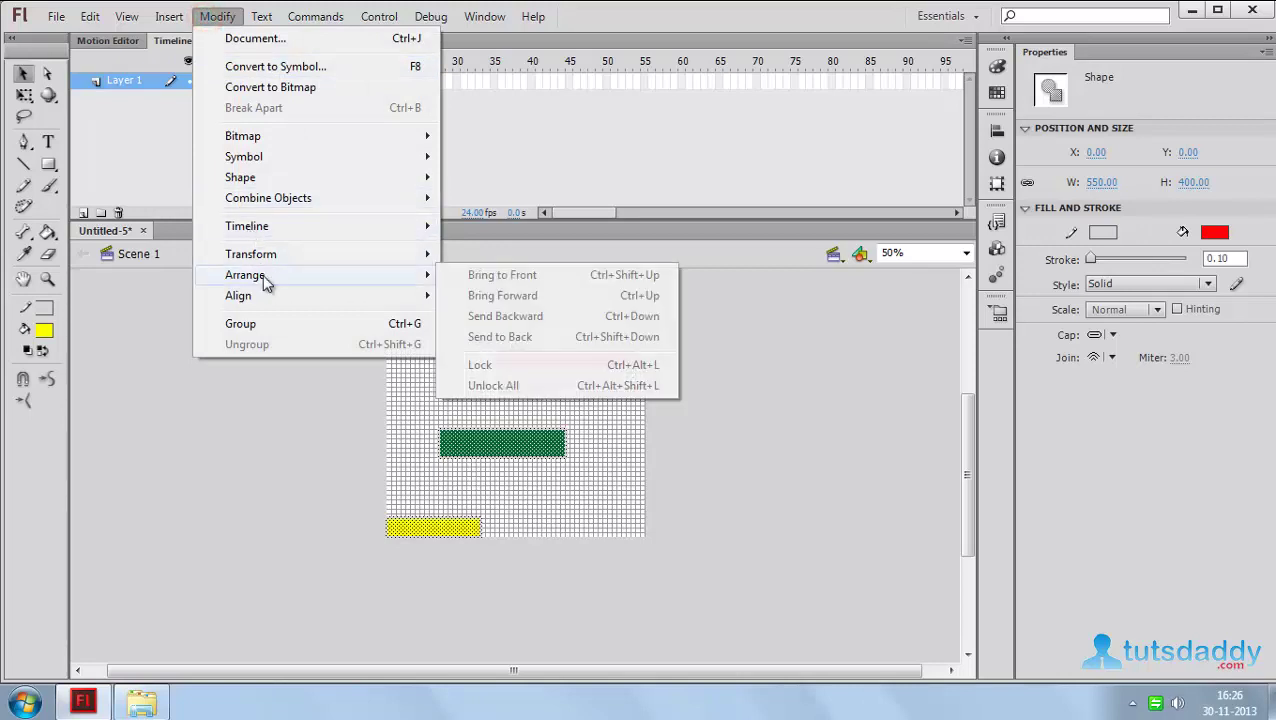
mouse_move(262, 296)
left_click(487, 295)
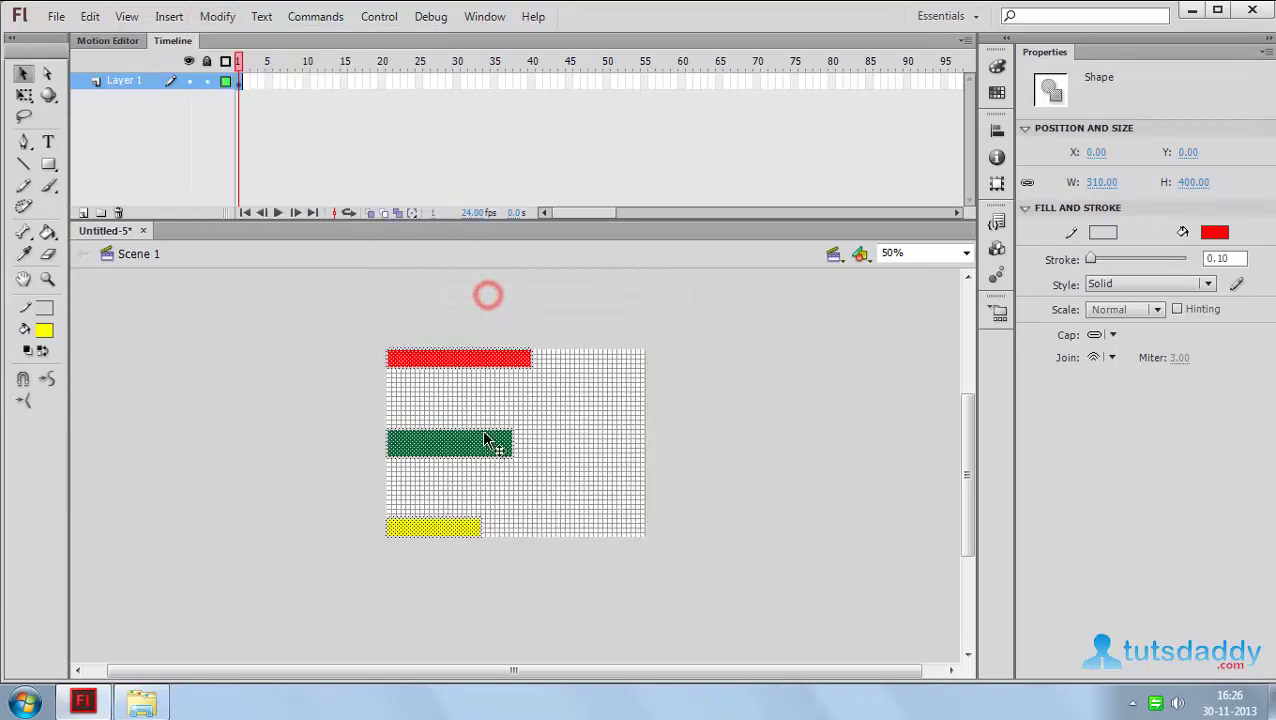